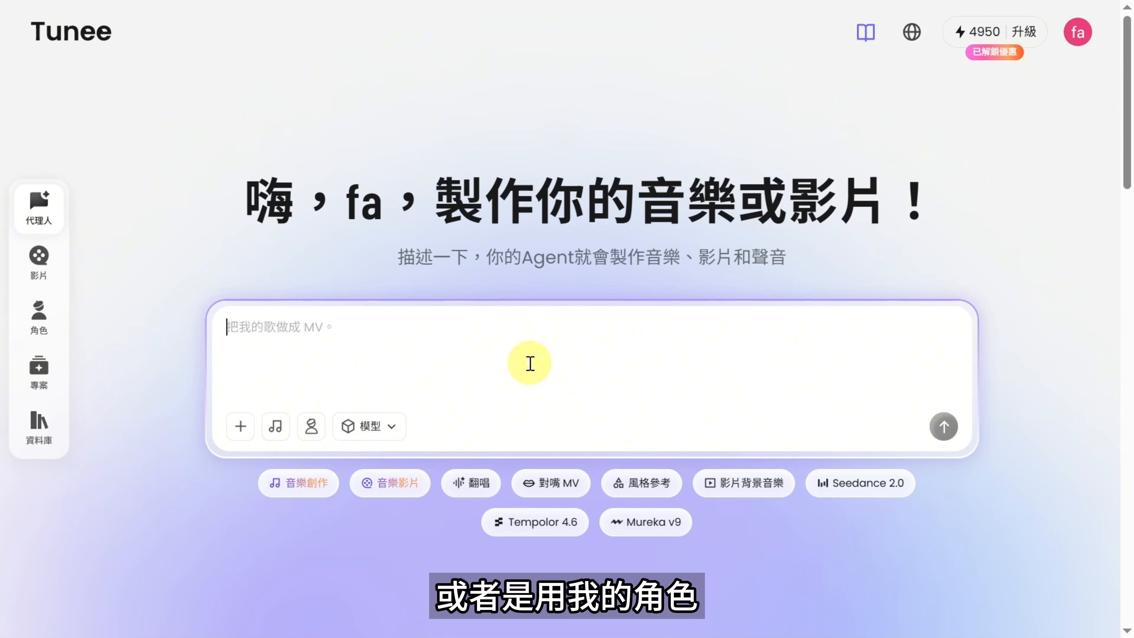
Step: Begin the prompt with "幫 AI 藝人小發做一首中文流行歌" and attach the existing character 小發 to it
text(幫 AI 藝人小發做一首中文流行歌)
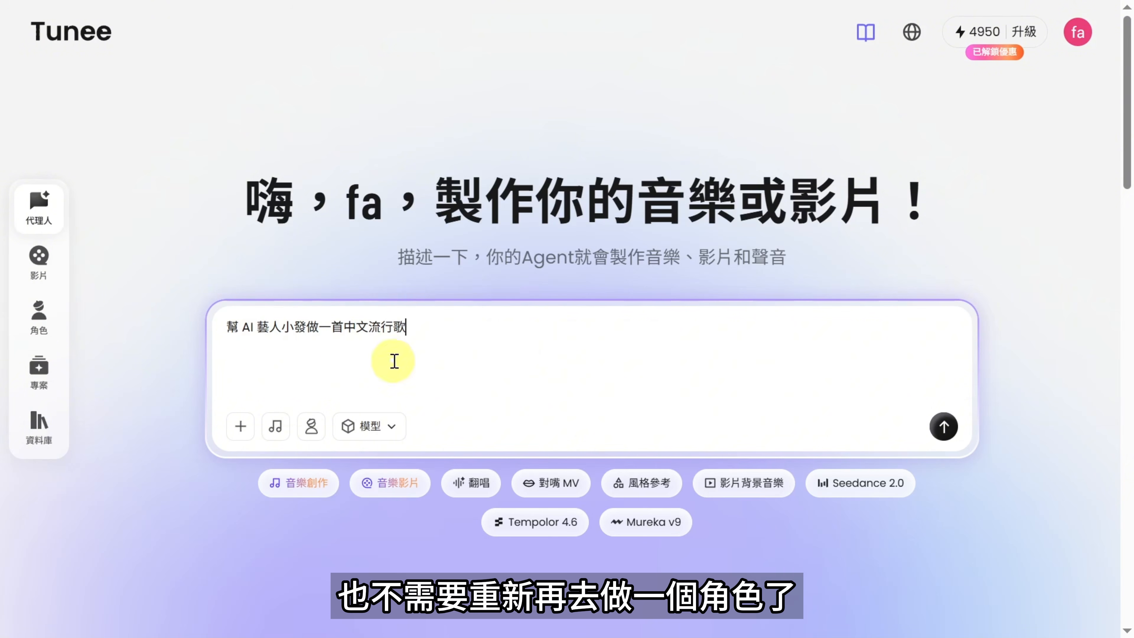
click(312, 427)
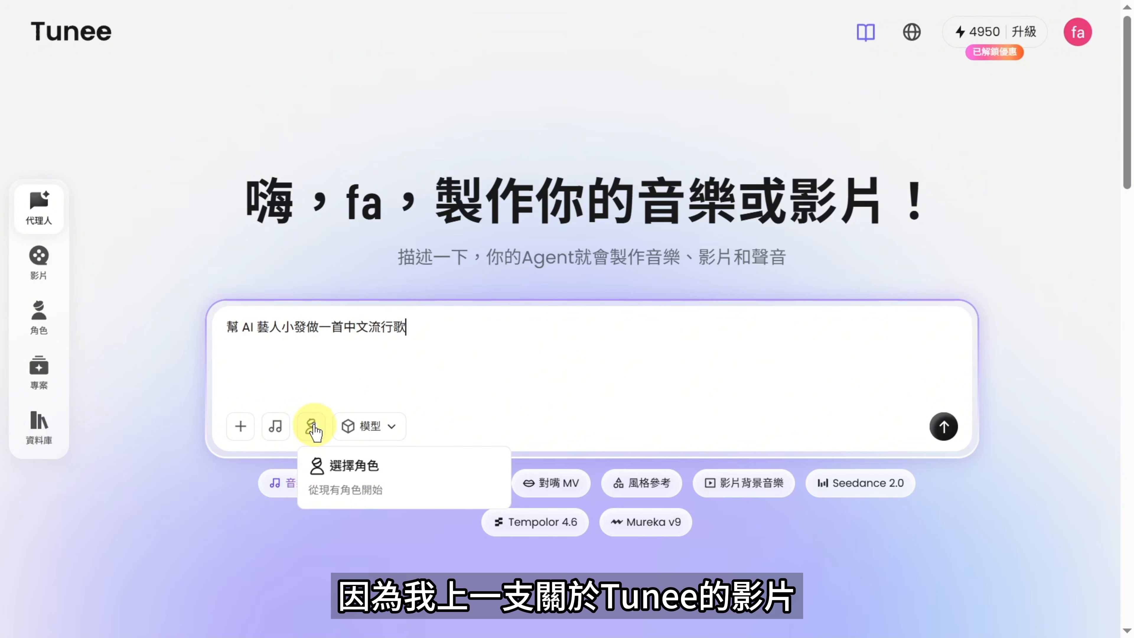
click(314, 428)
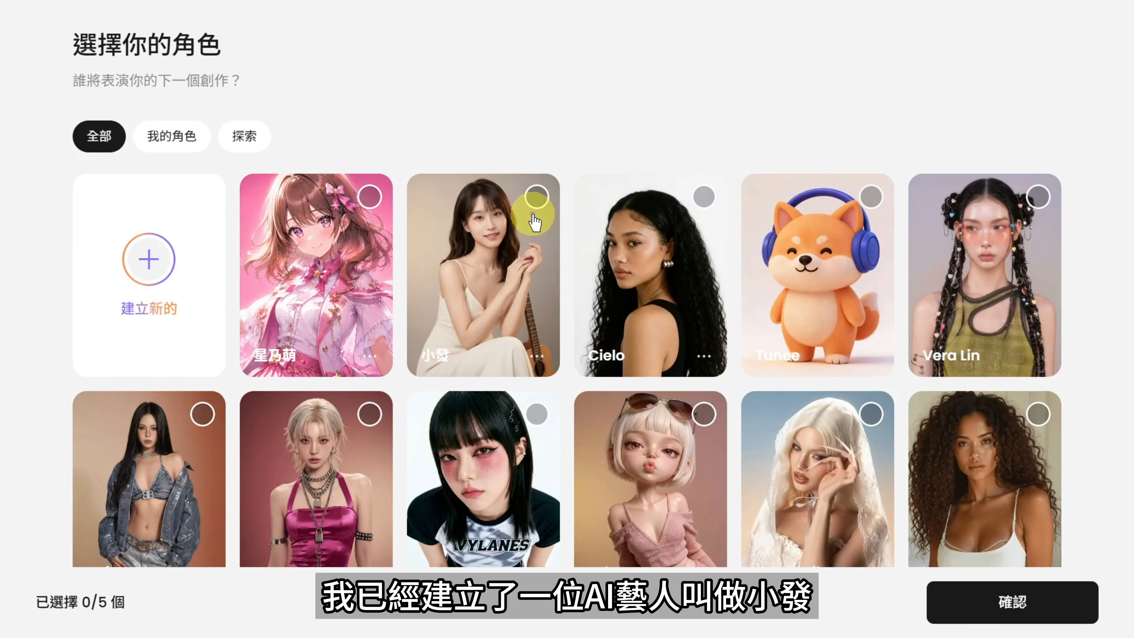
click(537, 197)
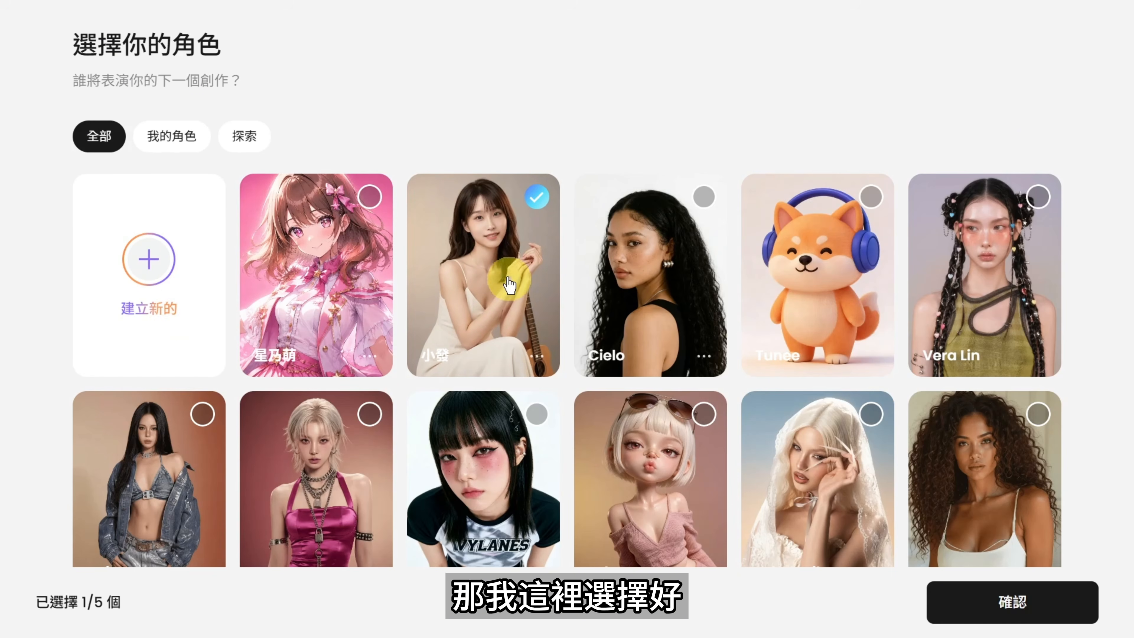
click(1030, 608)
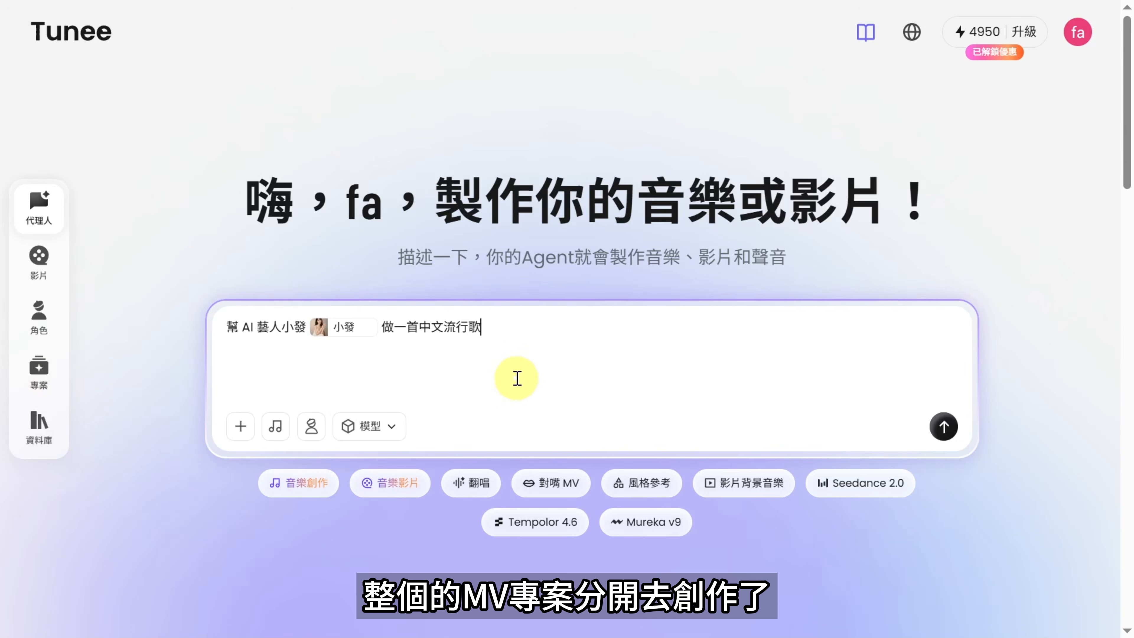
Step: Complete the prompt with the last-subway rainy-night story, lonely-to-brave mood and cinematic MV scenes, review the music models, and send it
text(，故事是一位女孩在下班後搭末班地鐵，突然想起以前的自己，最後在城市雨夜裡慢慢釋懷。情緒從孤獨、迷惘，慢慢走向溫柔和勇敢。歌曲要有電影感，適合後續做成 MV，畫面可以包含夜晚城市、末班地鐵、雨後街道、霓虹燈和窗邊倒影。)
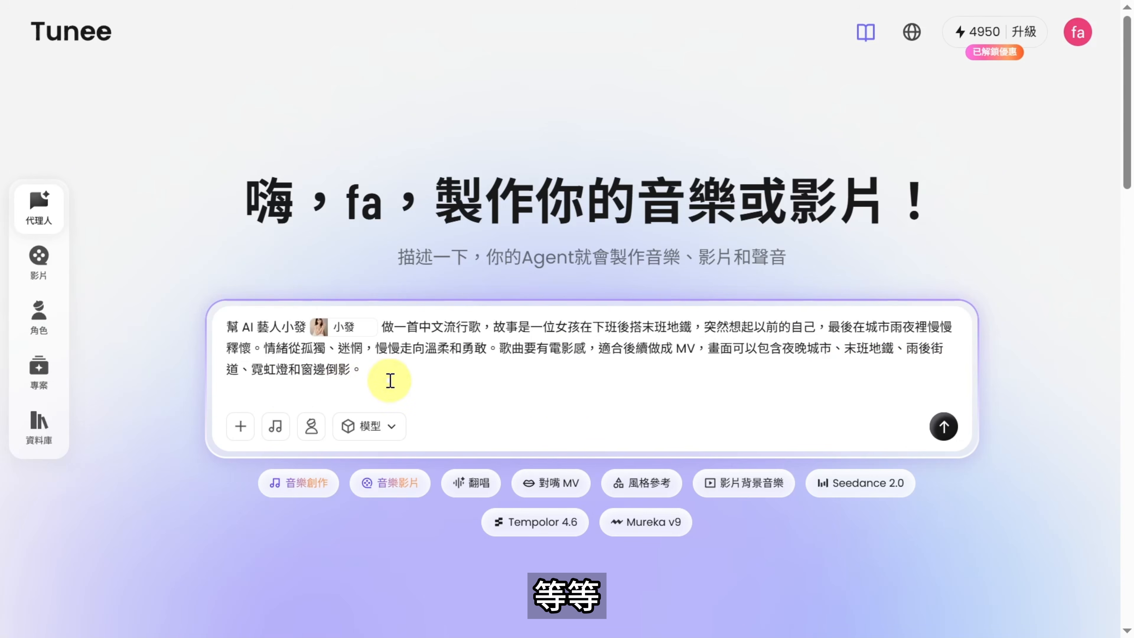
click(378, 429)
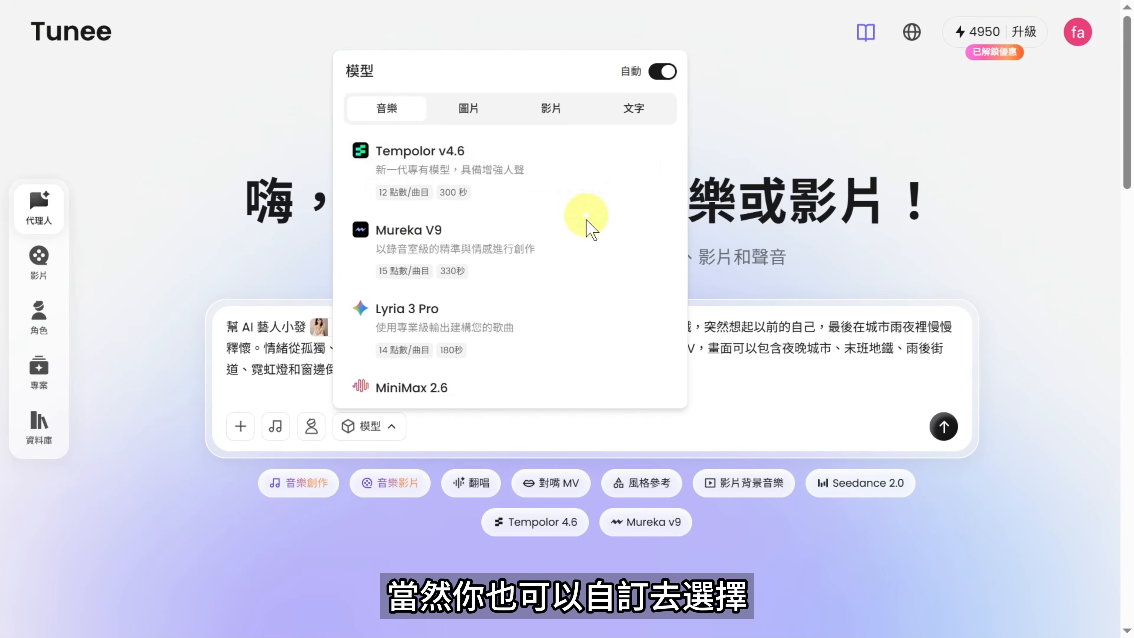
scroll(587, 279, down, 2)
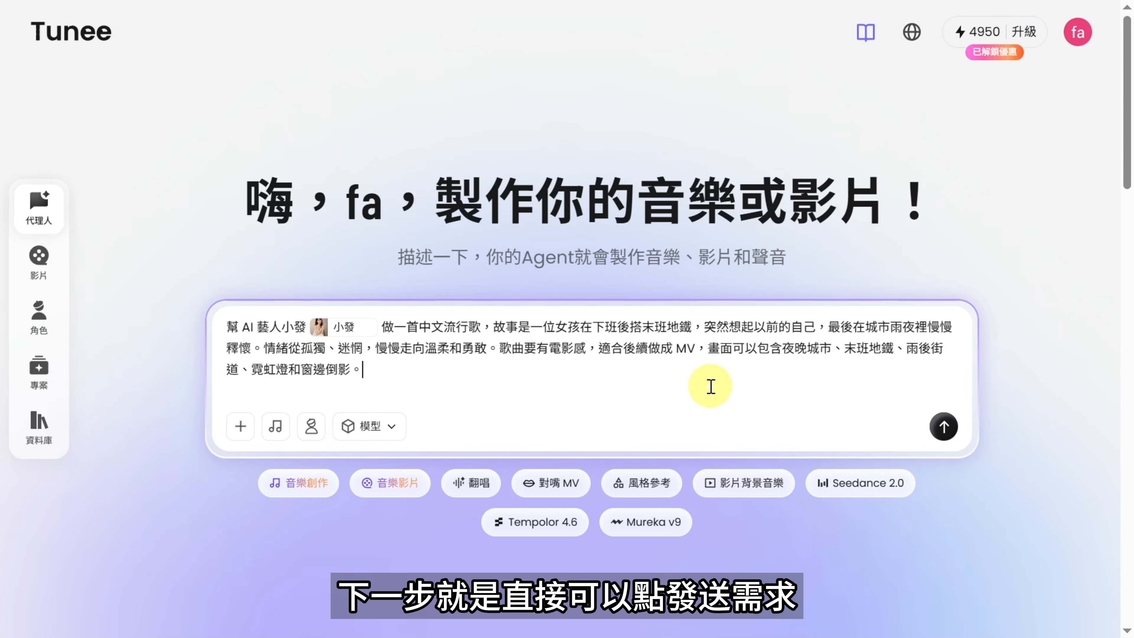
click(943, 426)
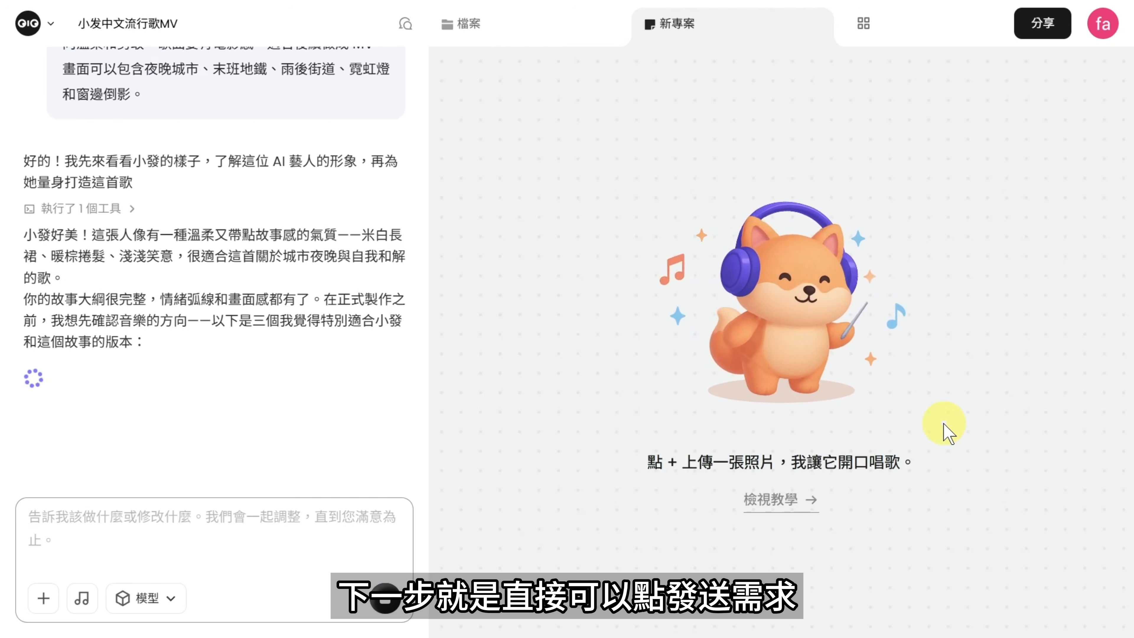
Step: Review the agent's proposed music directions and choose the 氛圍電子版 version
scroll(404, 444, up, 5)
scroll(404, 444, up, 5)
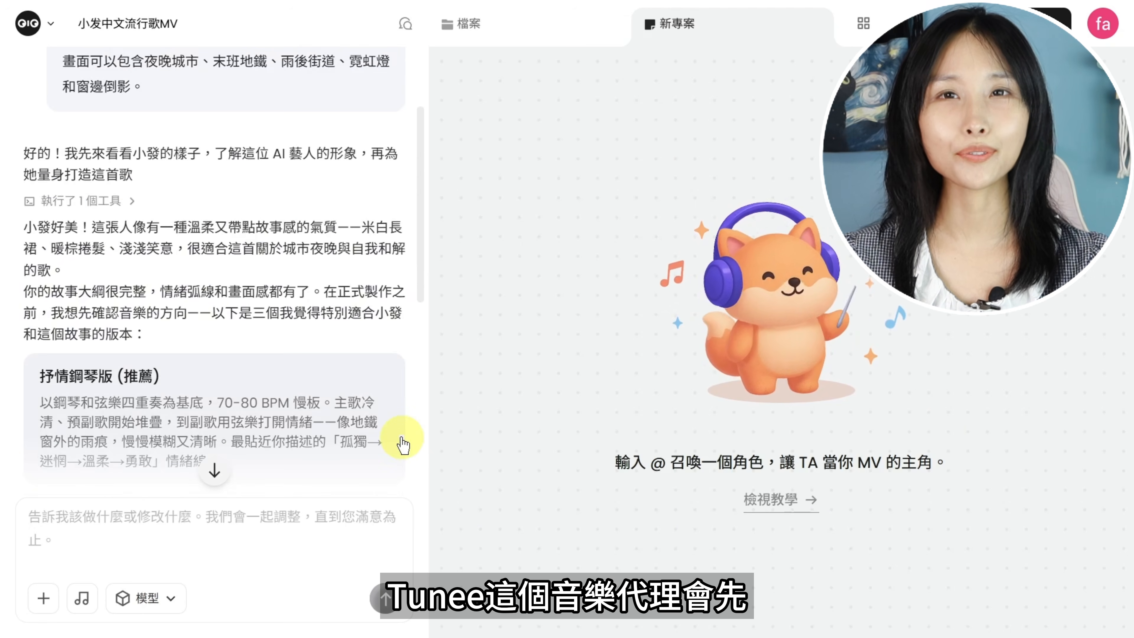
scroll(402, 439, up, 2)
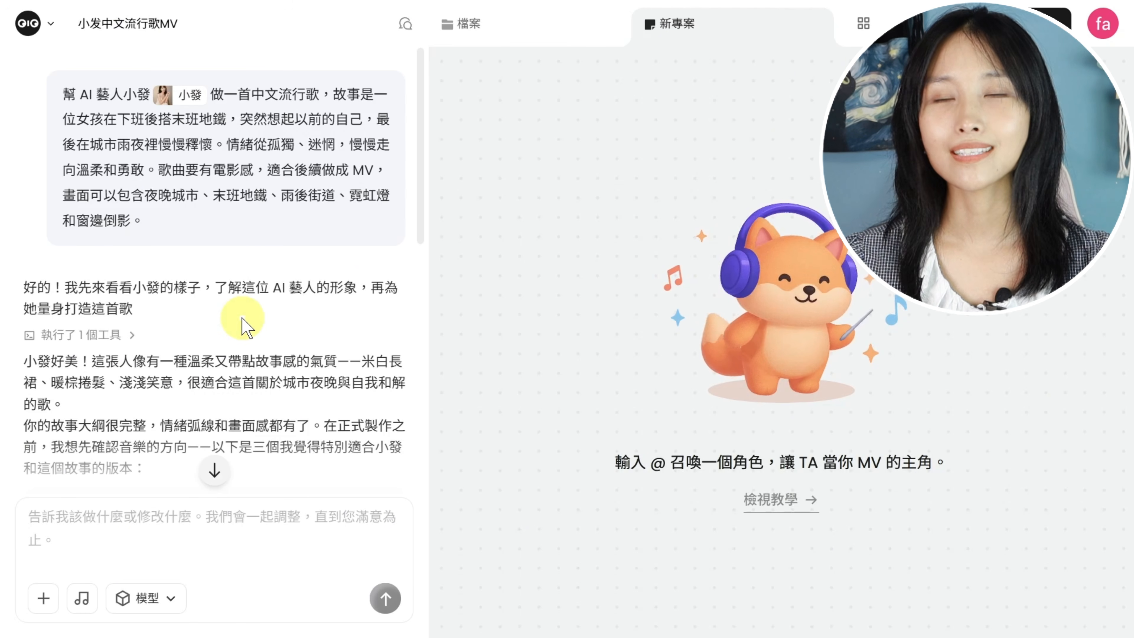
scroll(245, 328, down, 5)
scroll(244, 326, down, 2)
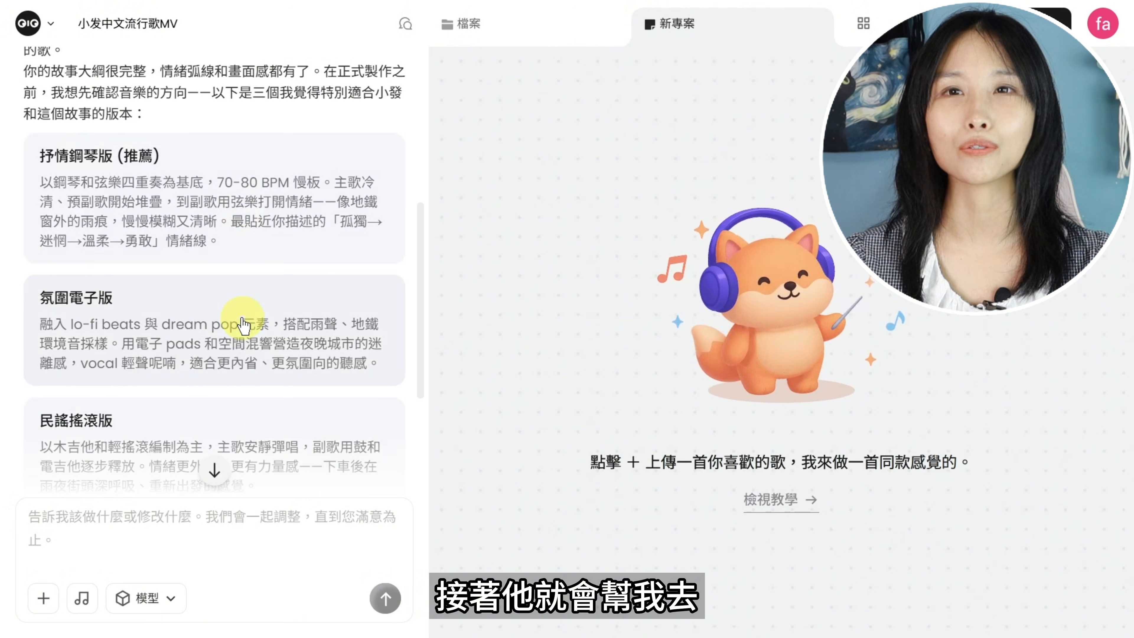
scroll(243, 326, down, 2)
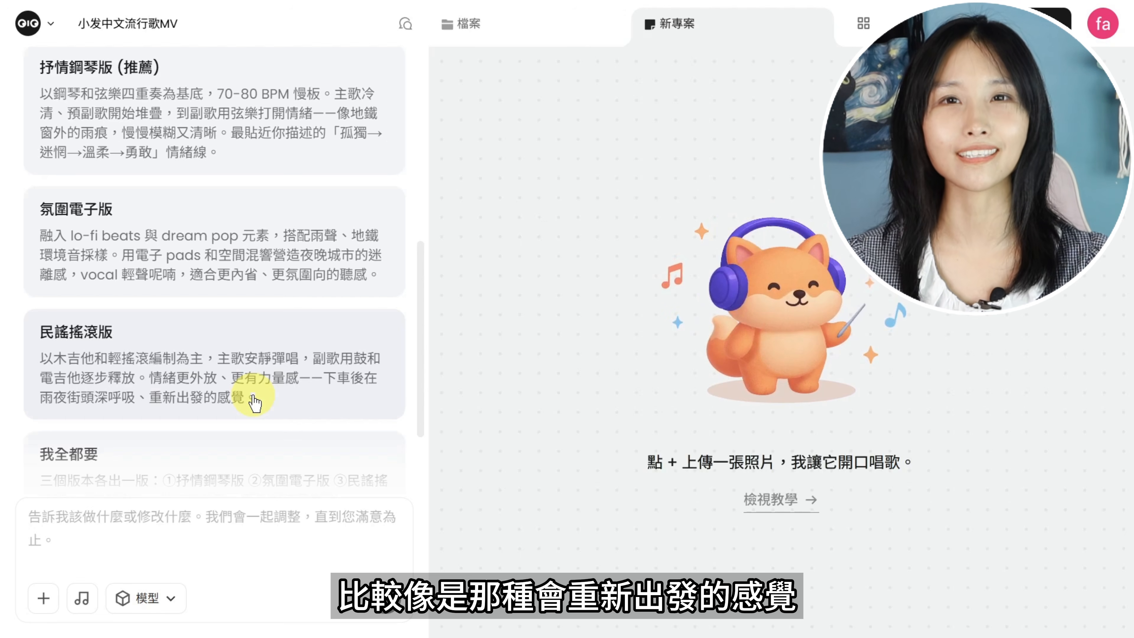
scroll(254, 402, down, 3)
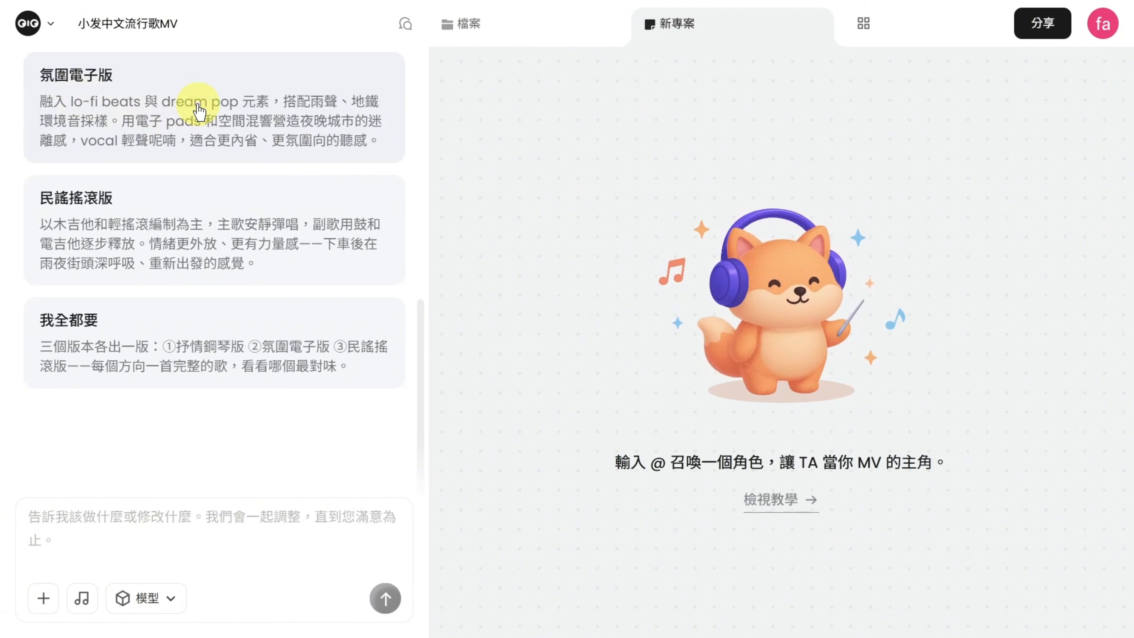
click(200, 111)
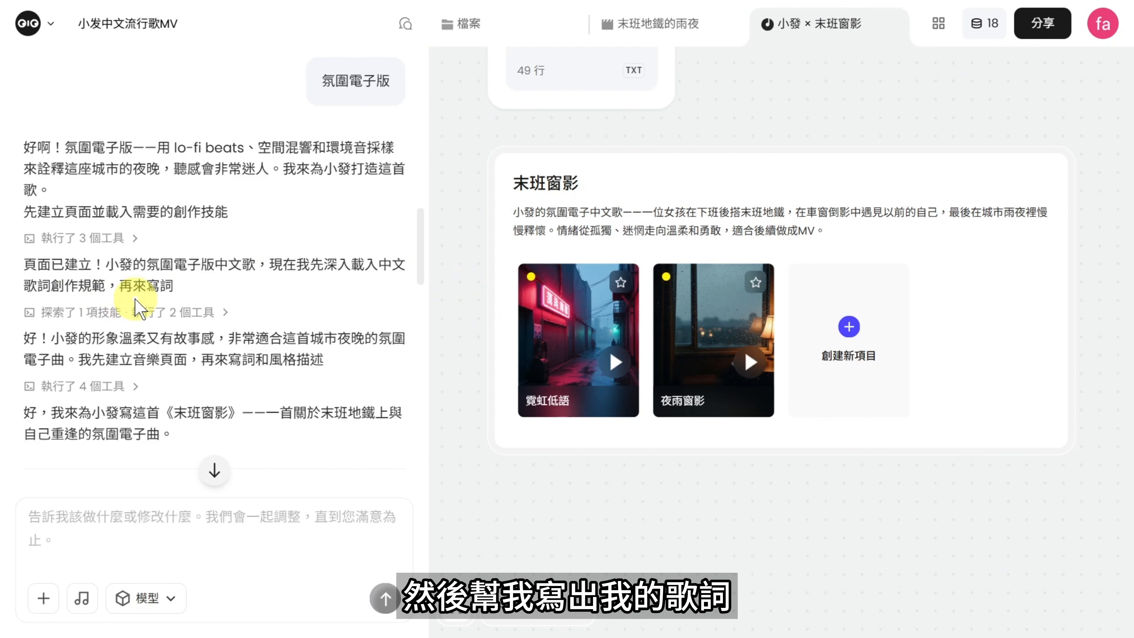
Step: Open the 末班窗影 lyrics file in the project materials, read it through and close it
scroll(476, 271, up, 6)
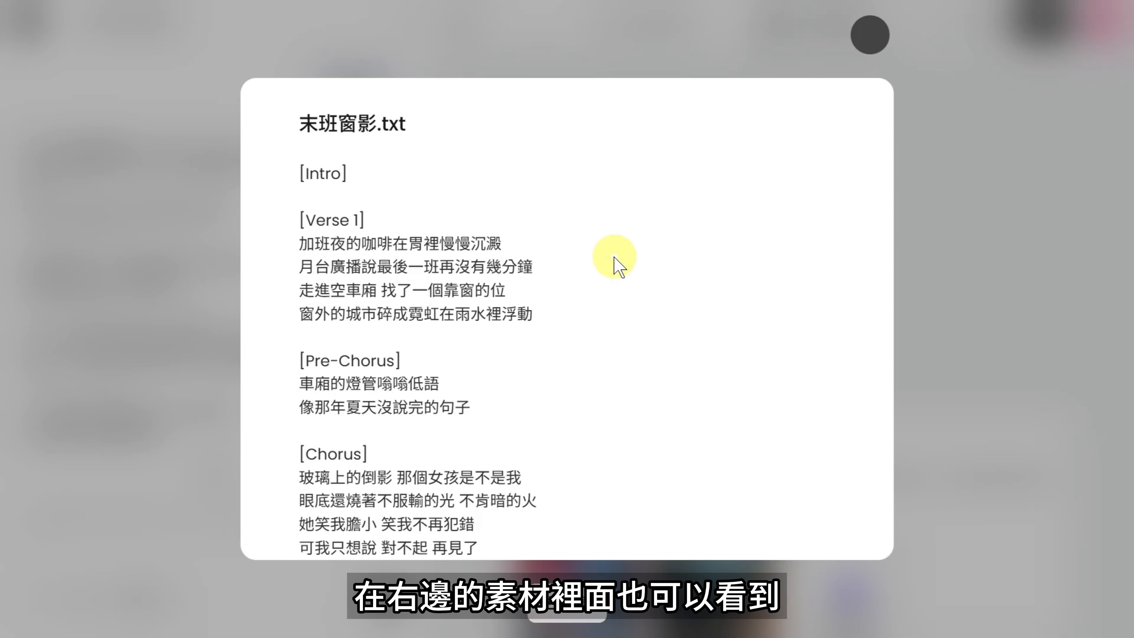
click(616, 263)
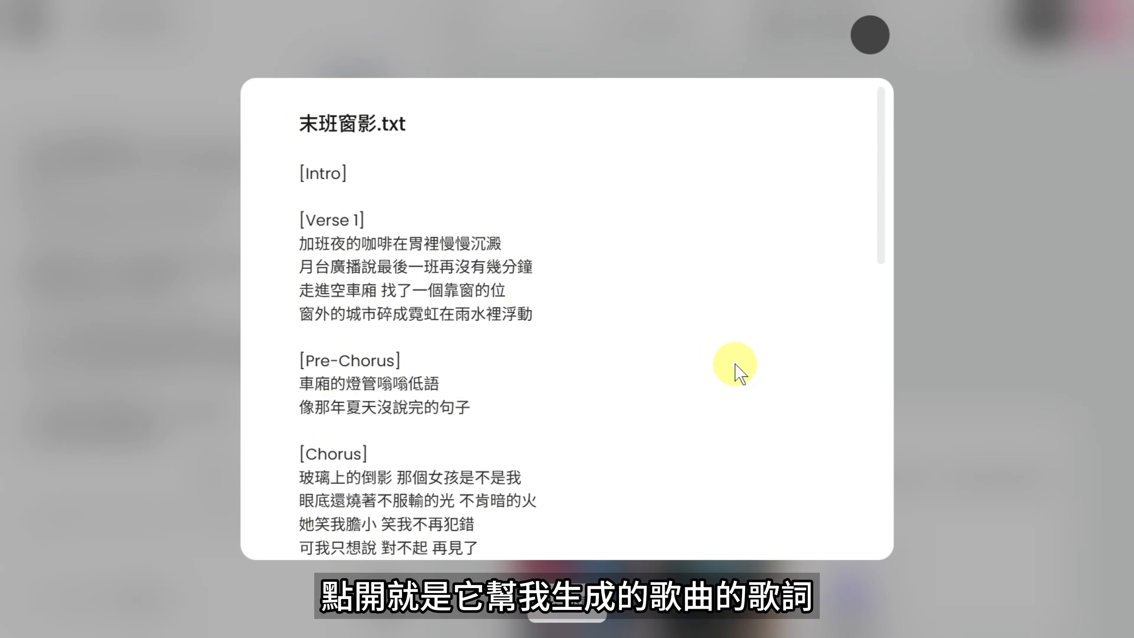
scroll(736, 373, down, 15)
click(969, 268)
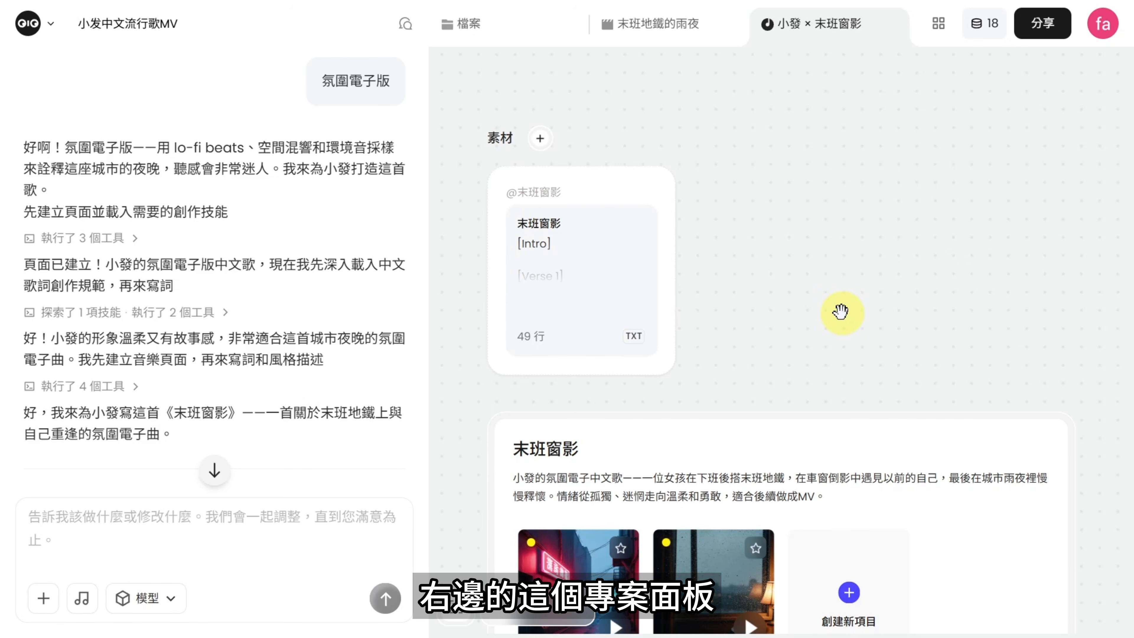
Step: Examine the project canvas and the agent's creation log, including the lyrics, style prompt, generated songs and note on making an MV
scroll(731, 383, up, 2)
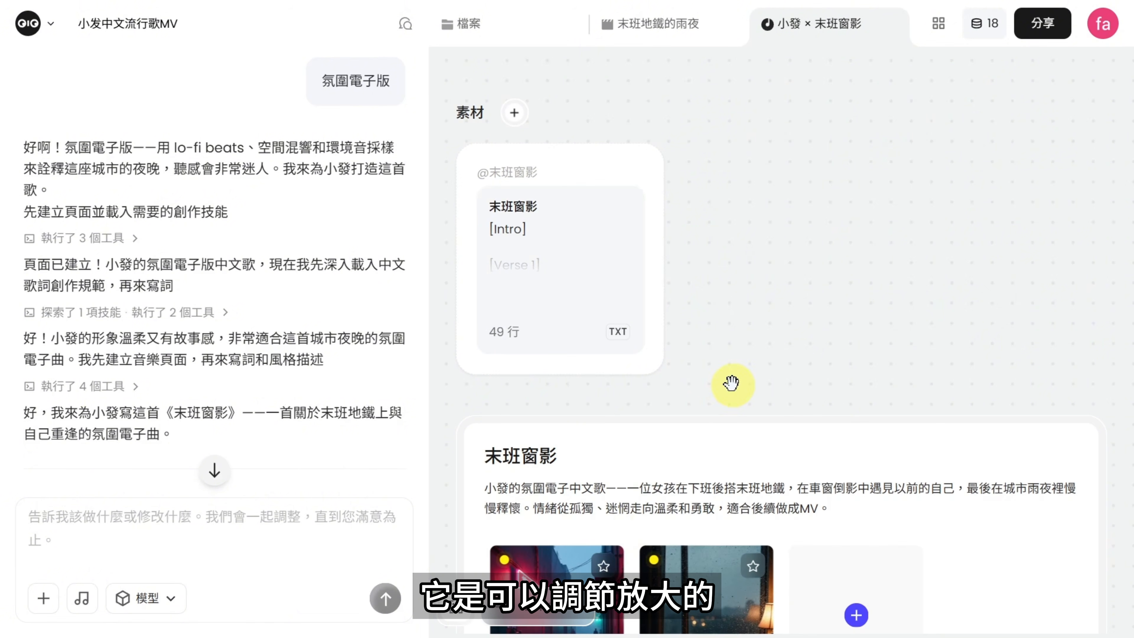
drag(731, 383, 752, 139)
scroll(314, 329, down, 5)
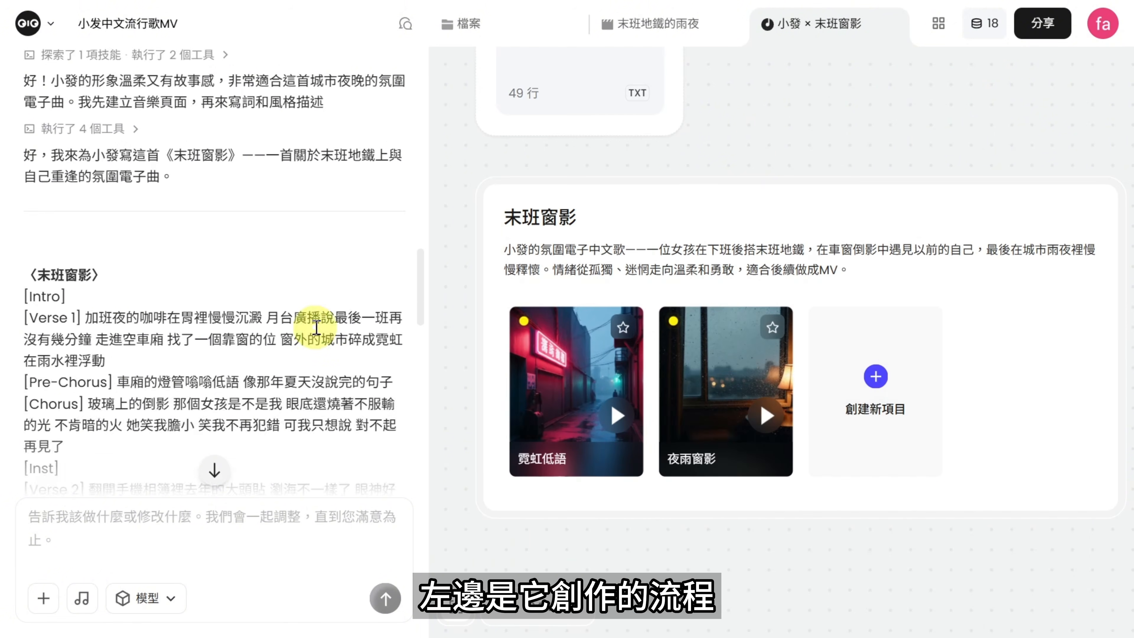
scroll(316, 329, down, 5)
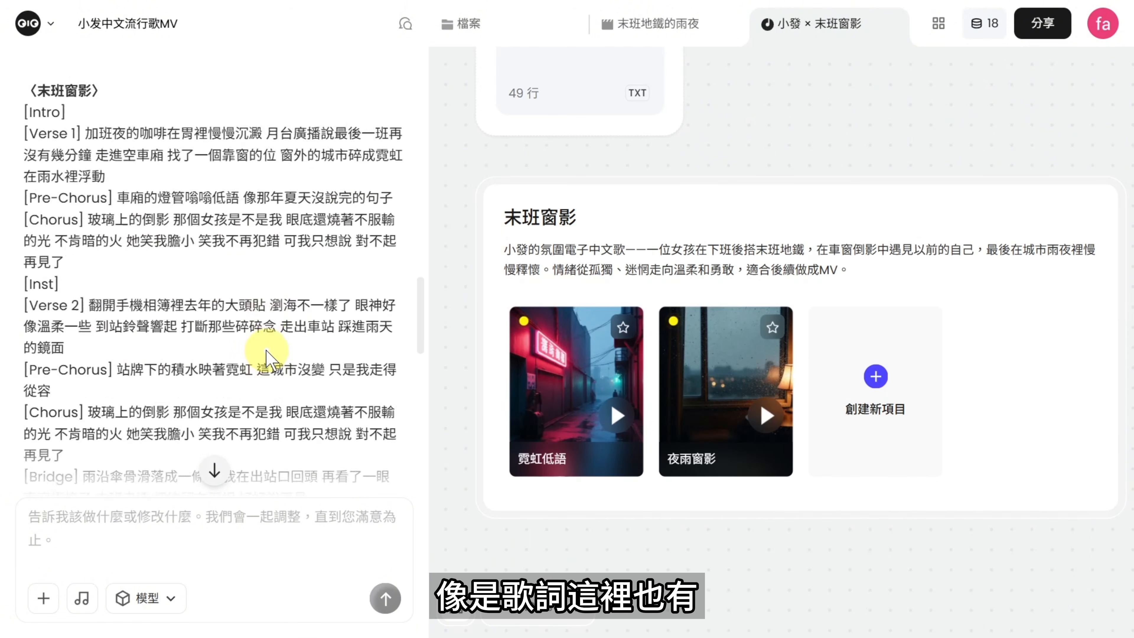
scroll(267, 358, down, 12)
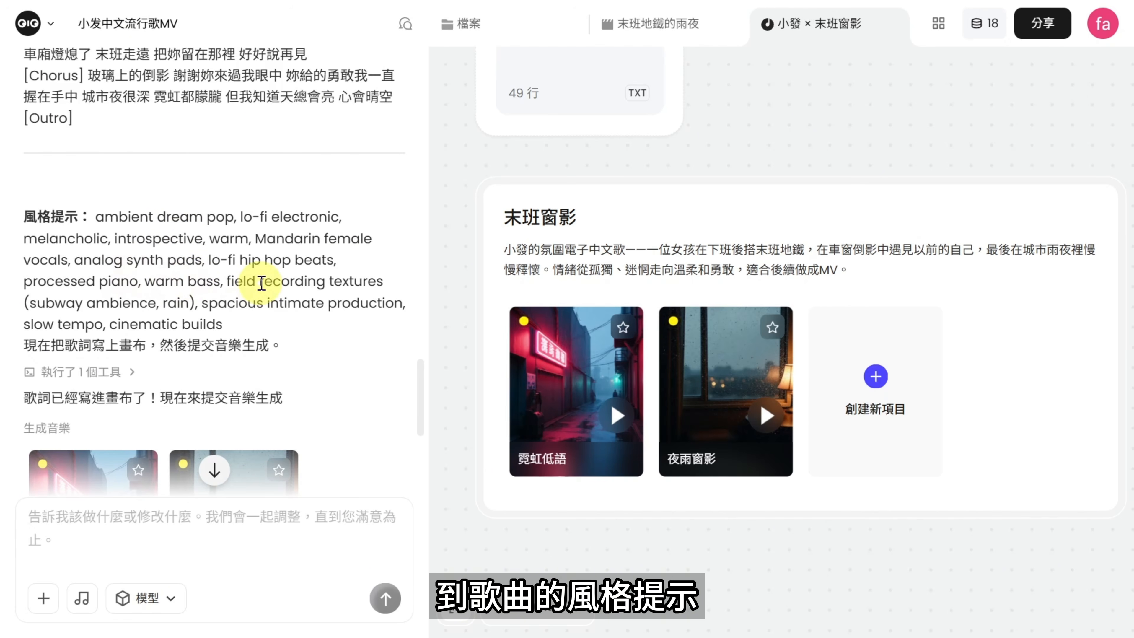
scroll(261, 284, down, 9)
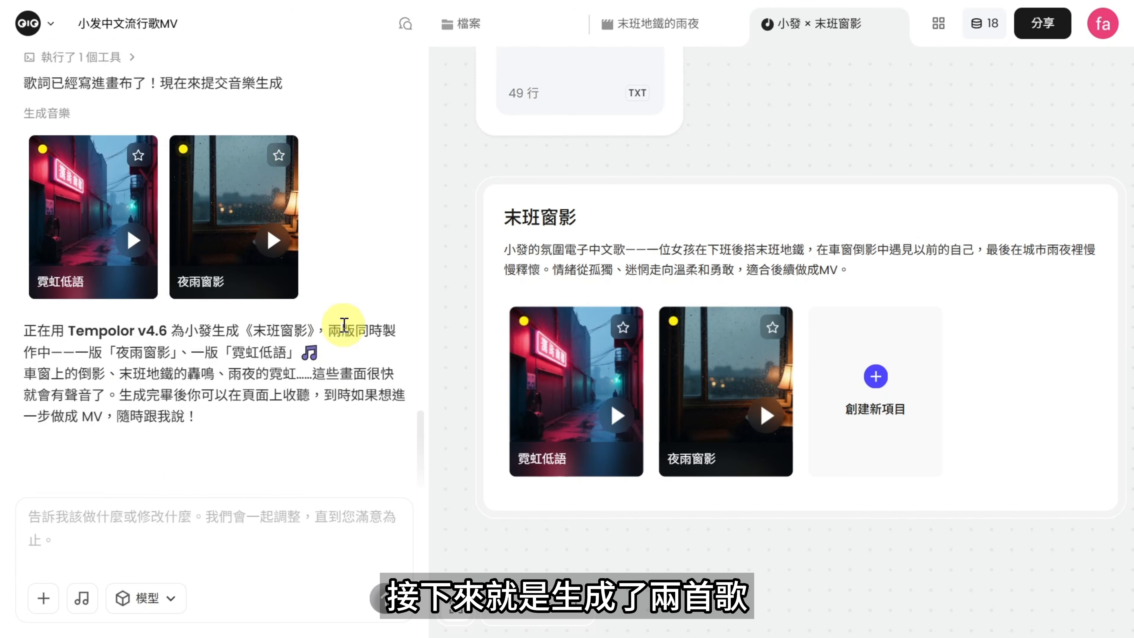
scroll(344, 322, down, 1)
drag(67, 292, 167, 292)
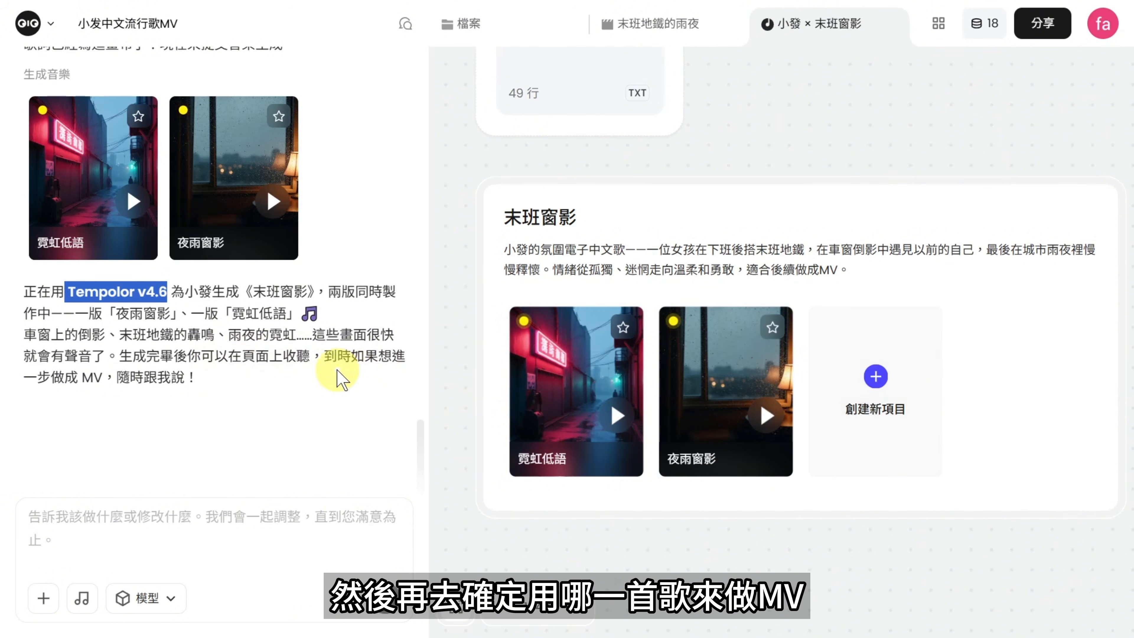
drag(50, 377, 104, 377)
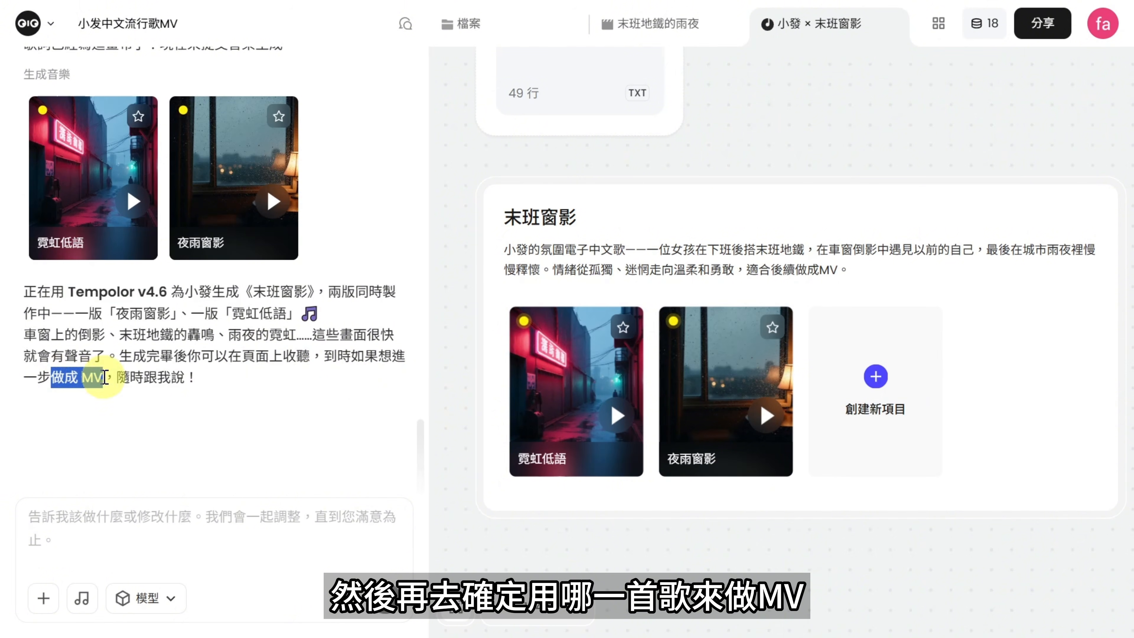
Step: Play the generated song 夜雨窗影 and follow its music prompt and lyrics
click(763, 417)
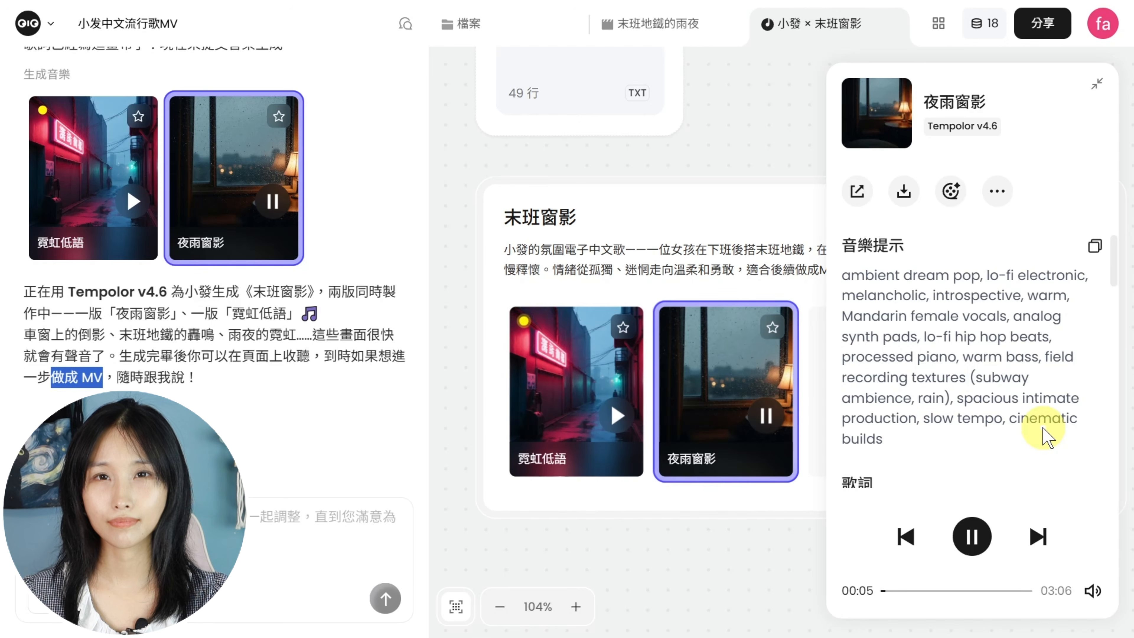
scroll(1047, 437, down, 4)
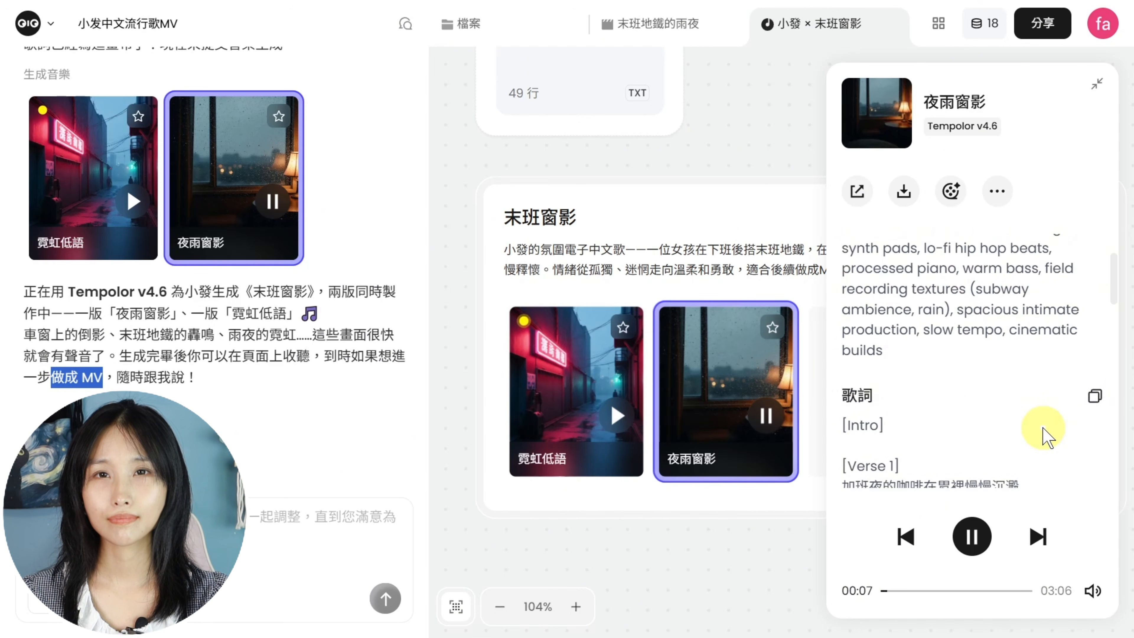
scroll(1046, 437, down, 2)
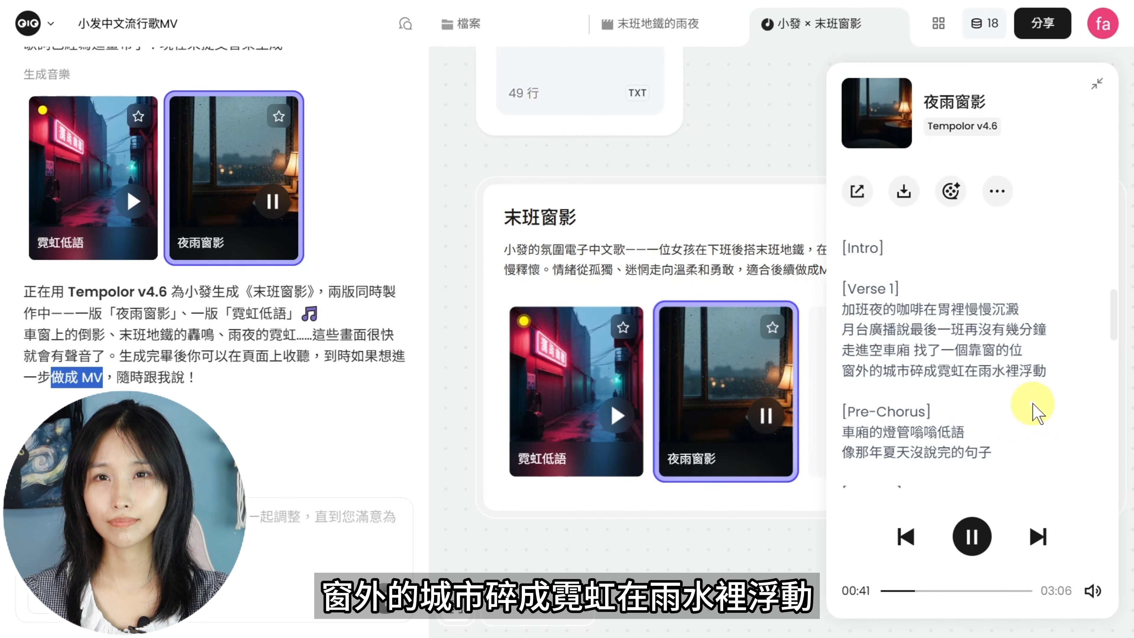
scroll(1035, 410, down, 2)
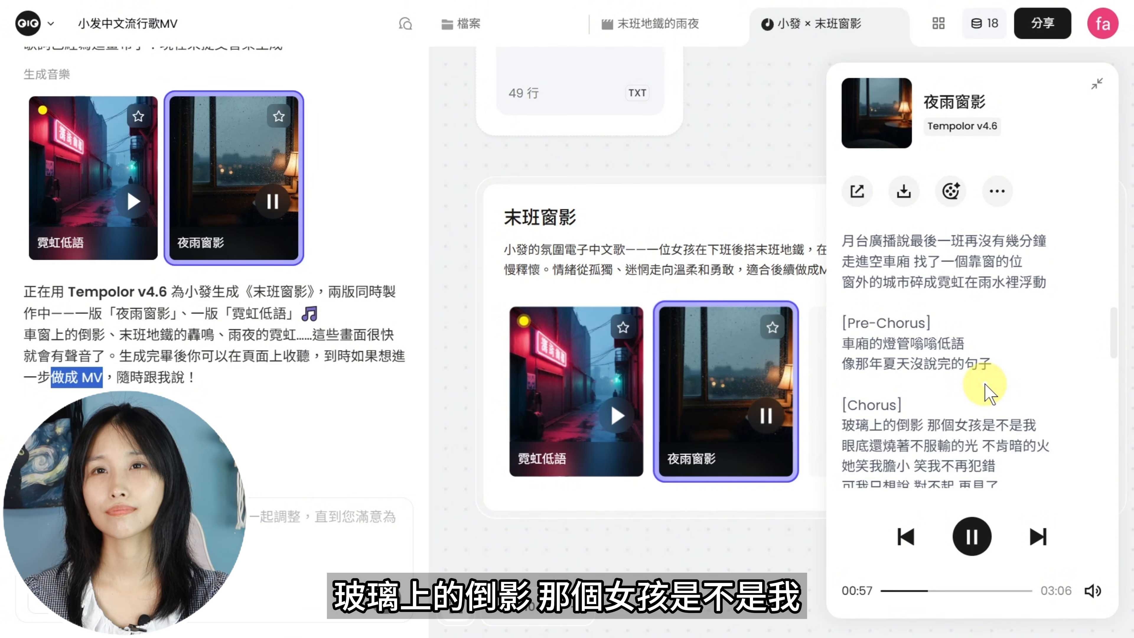
scroll(989, 393, down, 2)
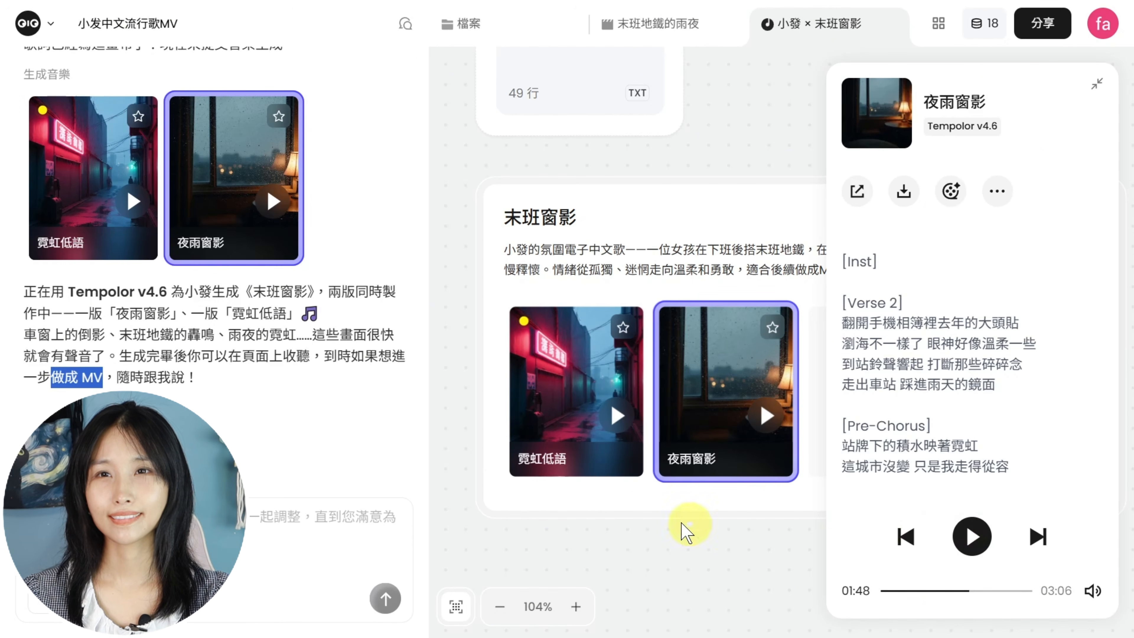
Step: Play the other generated song, 霓虹低語, and follow its music prompt and lyrics
click(620, 420)
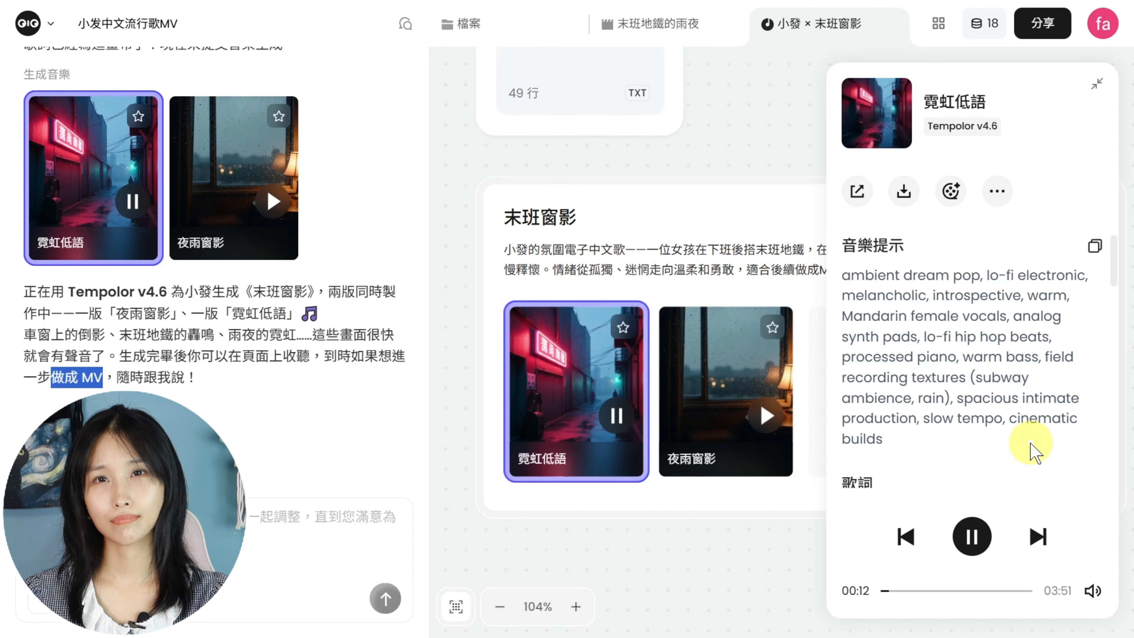
scroll(1034, 453, down, 4)
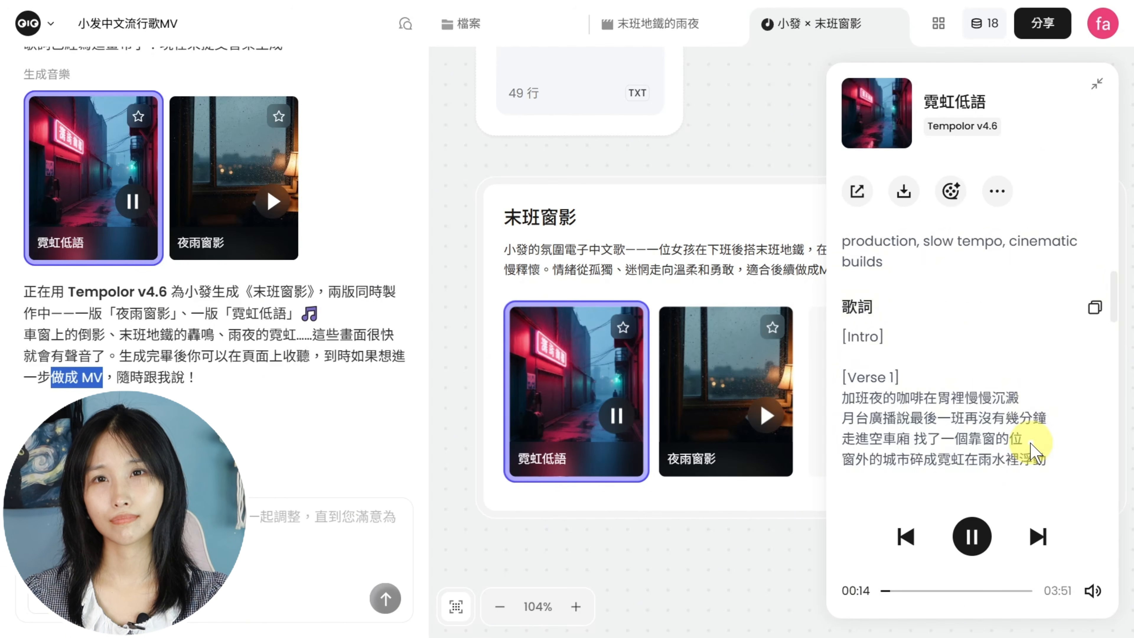
scroll(1035, 453, down, 2)
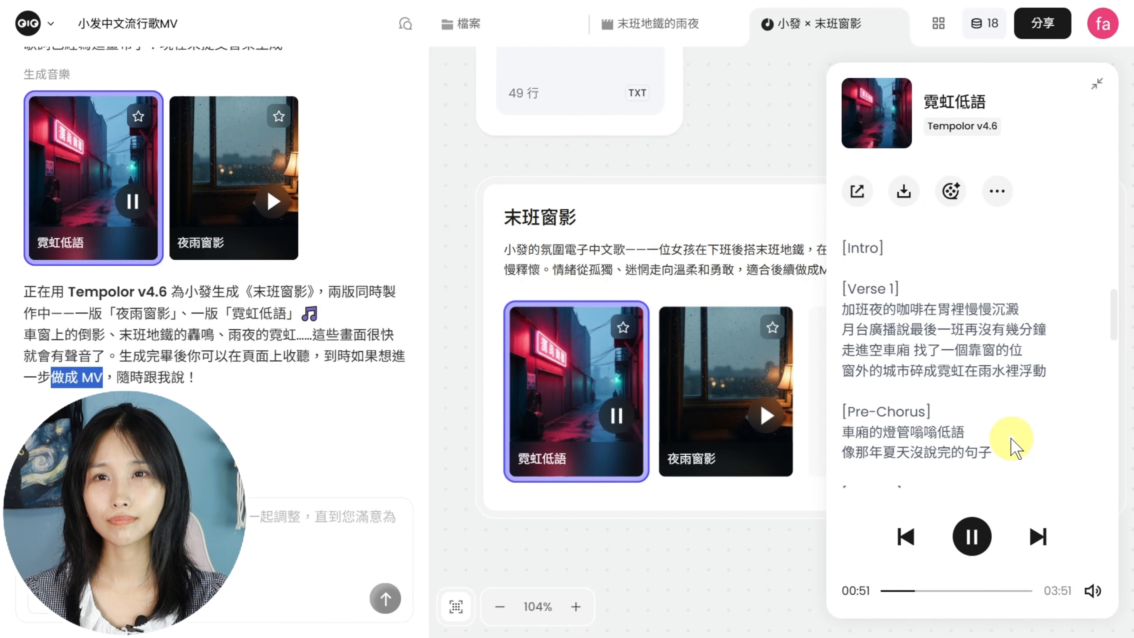
scroll(1010, 442, down, 4)
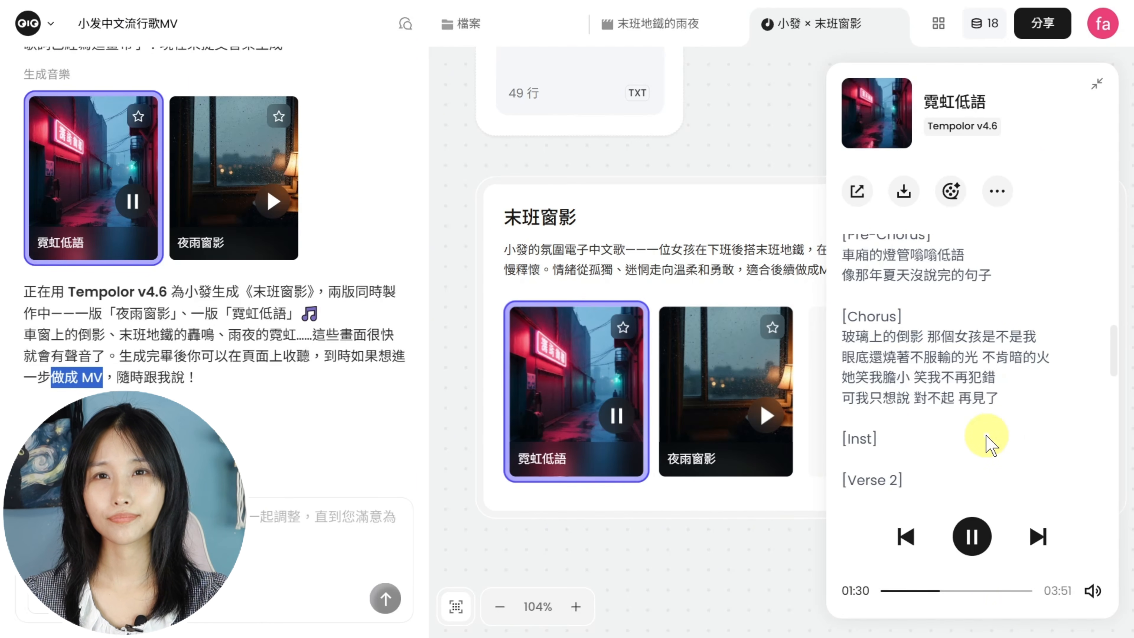
scroll(987, 440, down, 2)
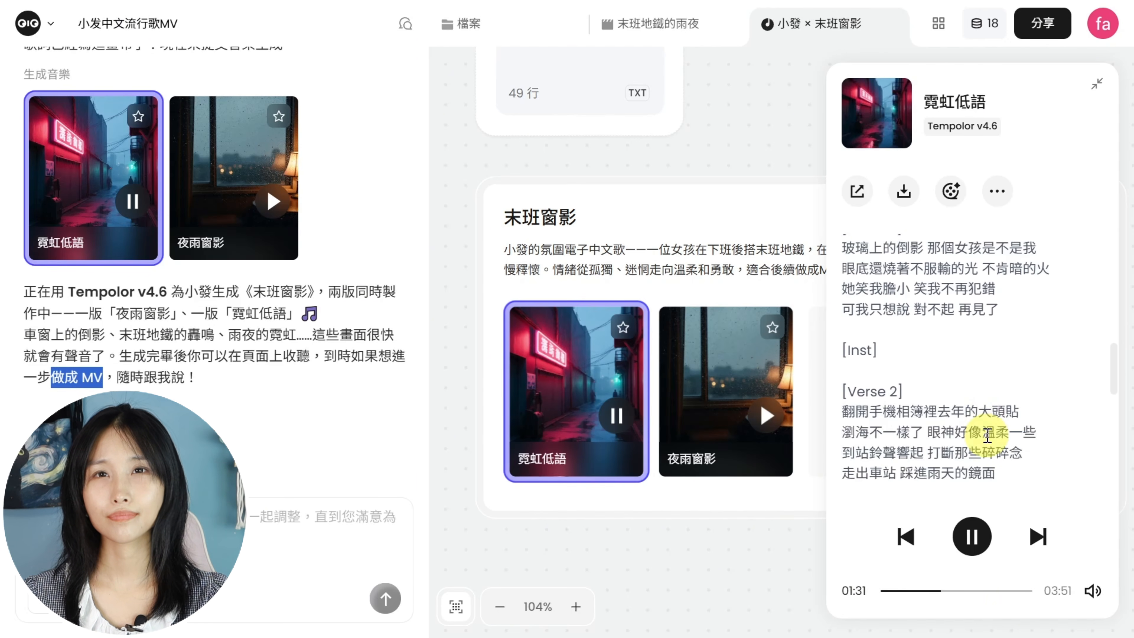
Step: Read further through the lyrics of 霓虹低語 while the song plays
scroll(1014, 433, down, 1)
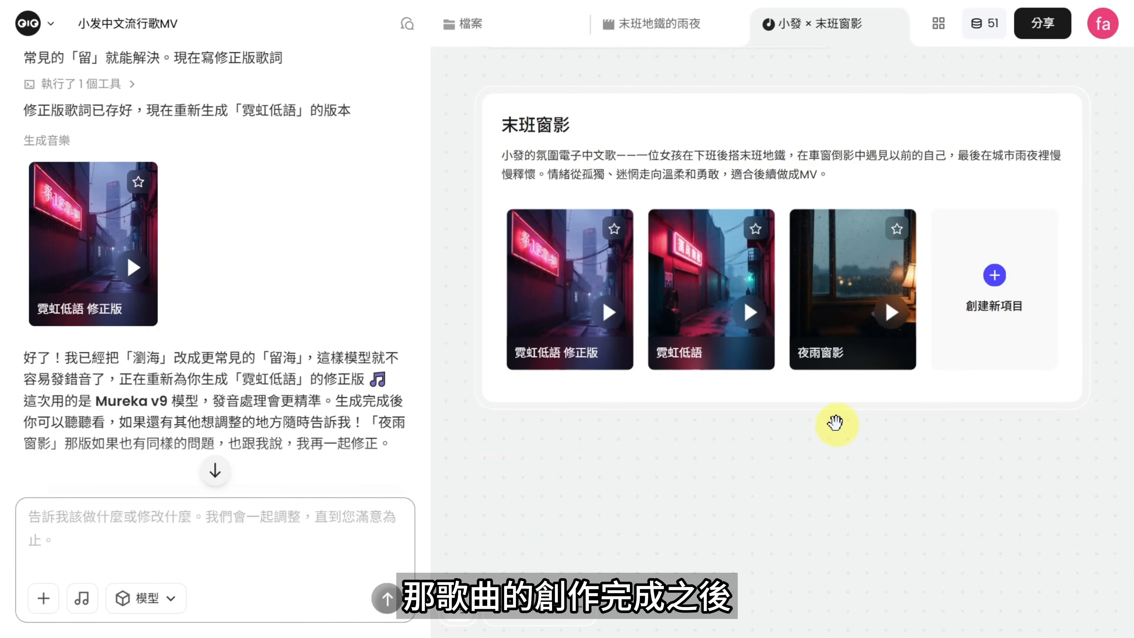
Step: Ask the agent to make both a narrative MV and a lip-sync MV for the song 霓虹低語
text(請製作歌曲「霓虹低語」的敘事MV和對嘴MV)
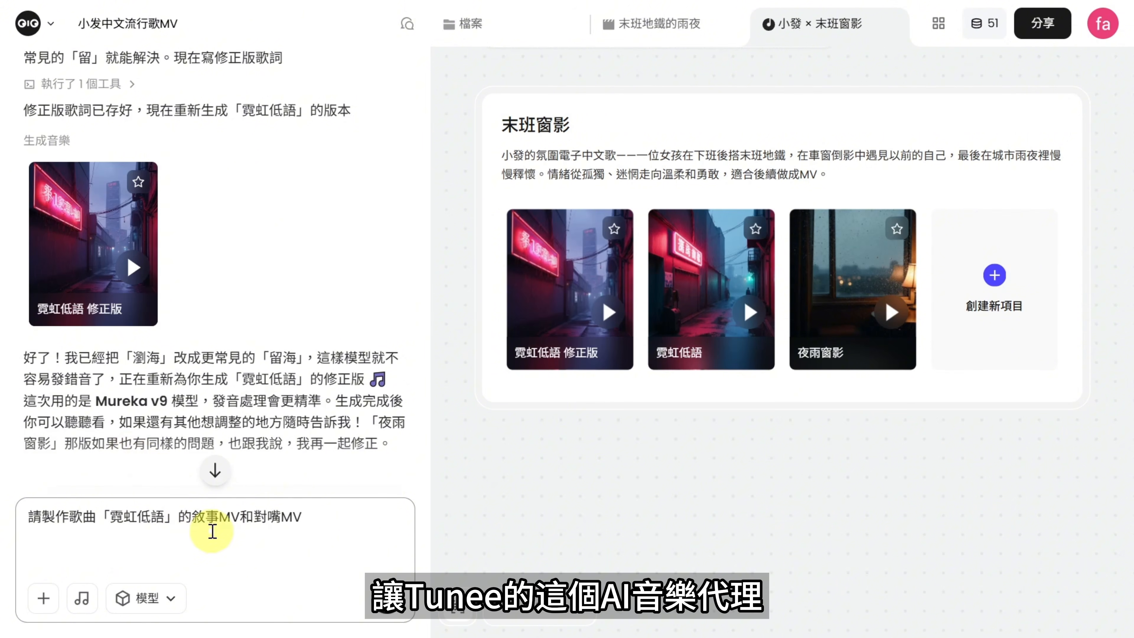
click(387, 598)
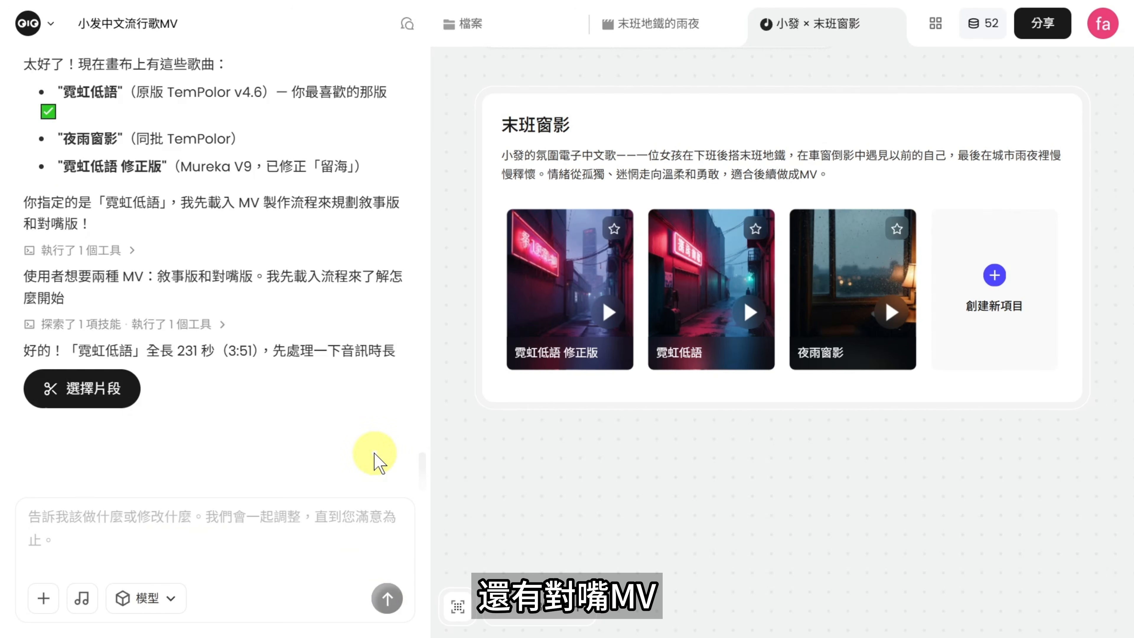
Step: Select the 30-second section 02:19–02:49 of 霓虹低語 as the MV's music clip and submit it
click(117, 377)
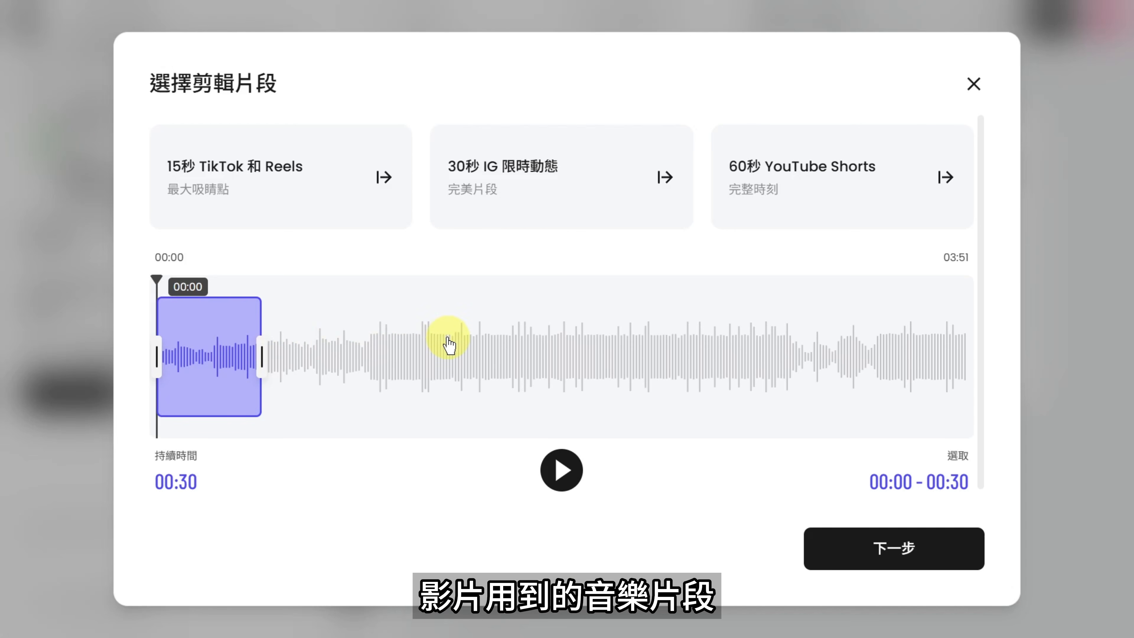
click(653, 354)
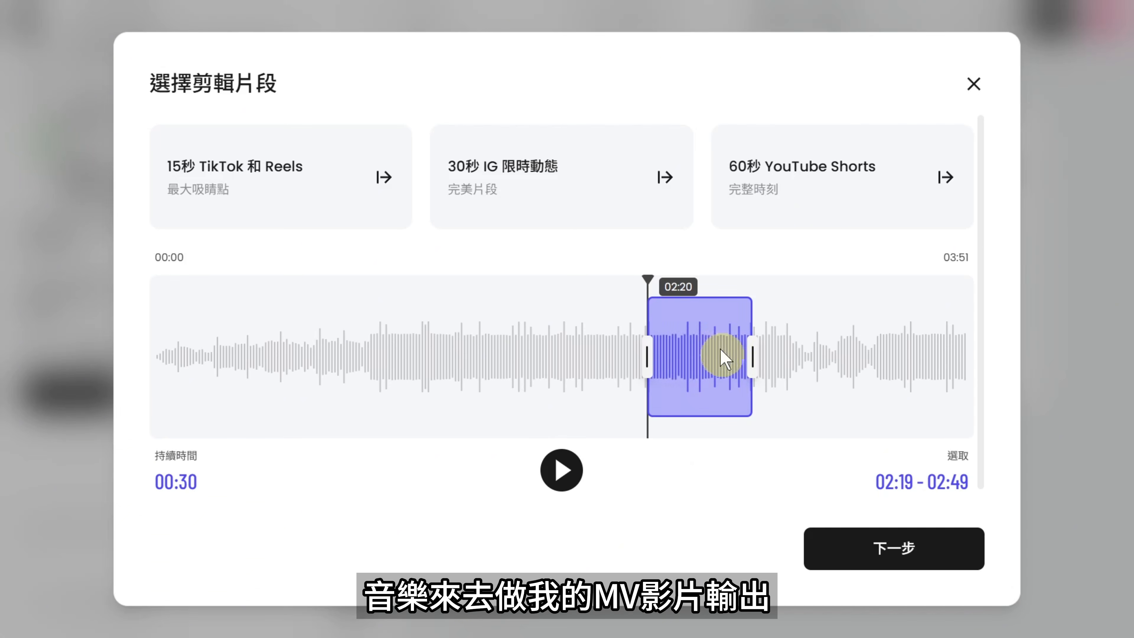
click(899, 544)
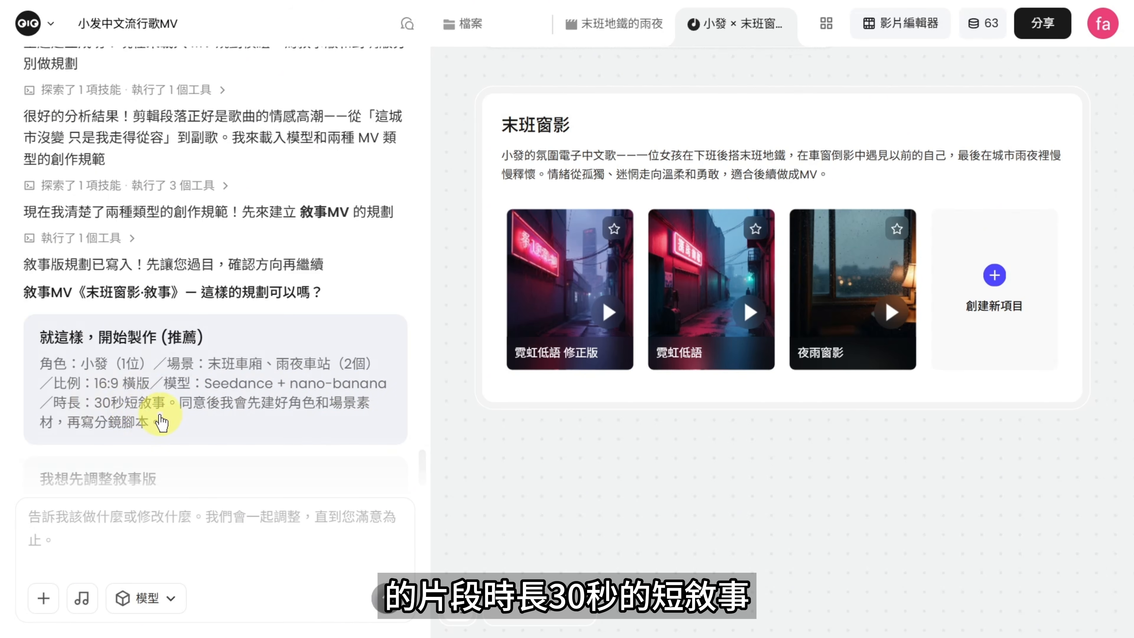
Step: Review the agent's narrative MV plan and approve it with the option 就這樣，開始製作 (推薦)
scroll(158, 417, down, 3)
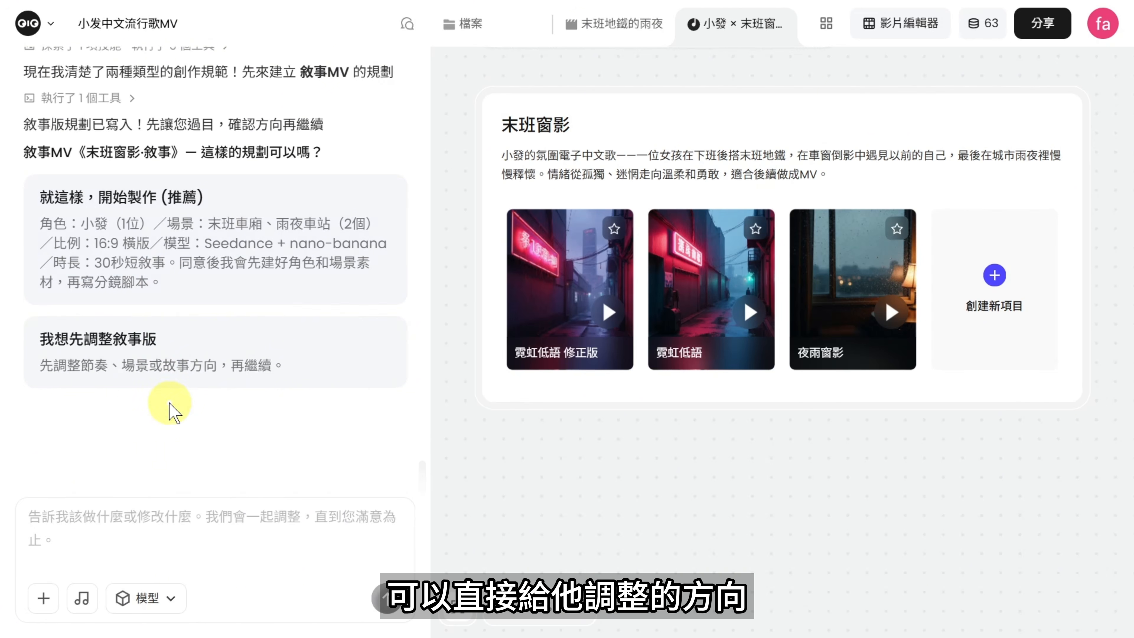
click(205, 539)
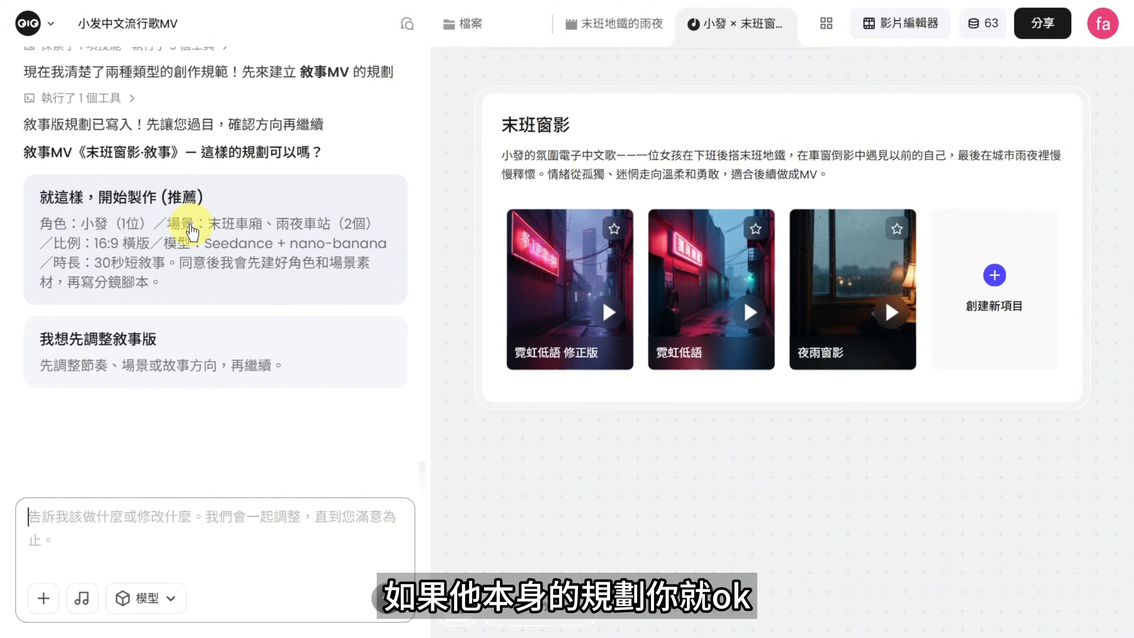
click(222, 223)
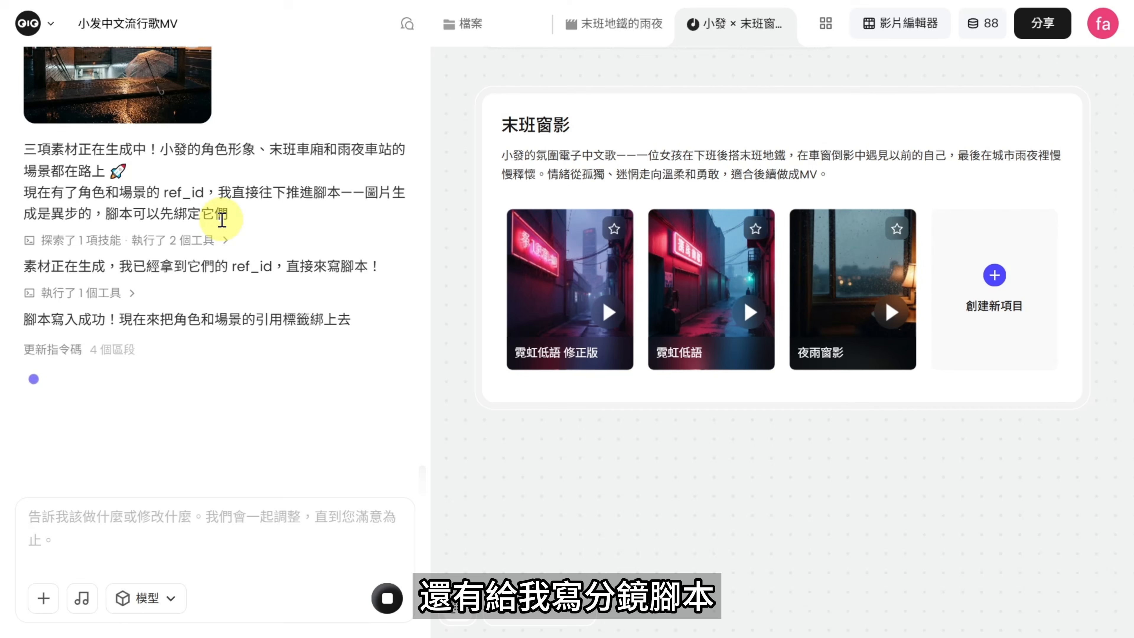
Step: Review the generated character and scene images, enlarging the last-train carriage scene and closing it again
scroll(350, 428, up, 8)
scroll(350, 428, up, 4)
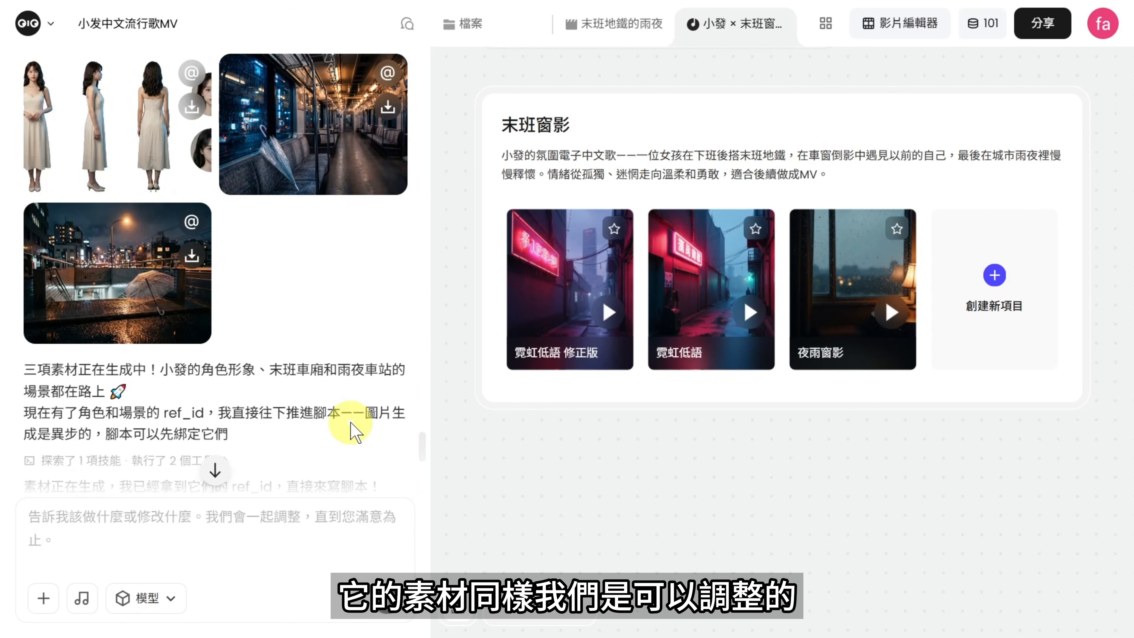
scroll(352, 423, up, 2)
click(312, 223)
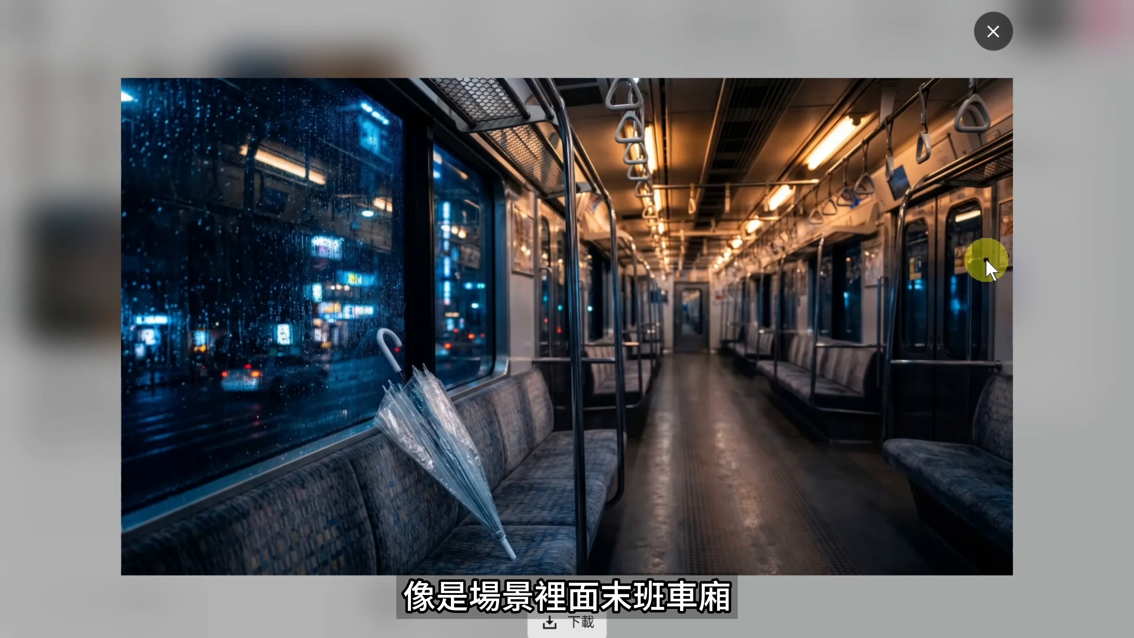
click(115, 281)
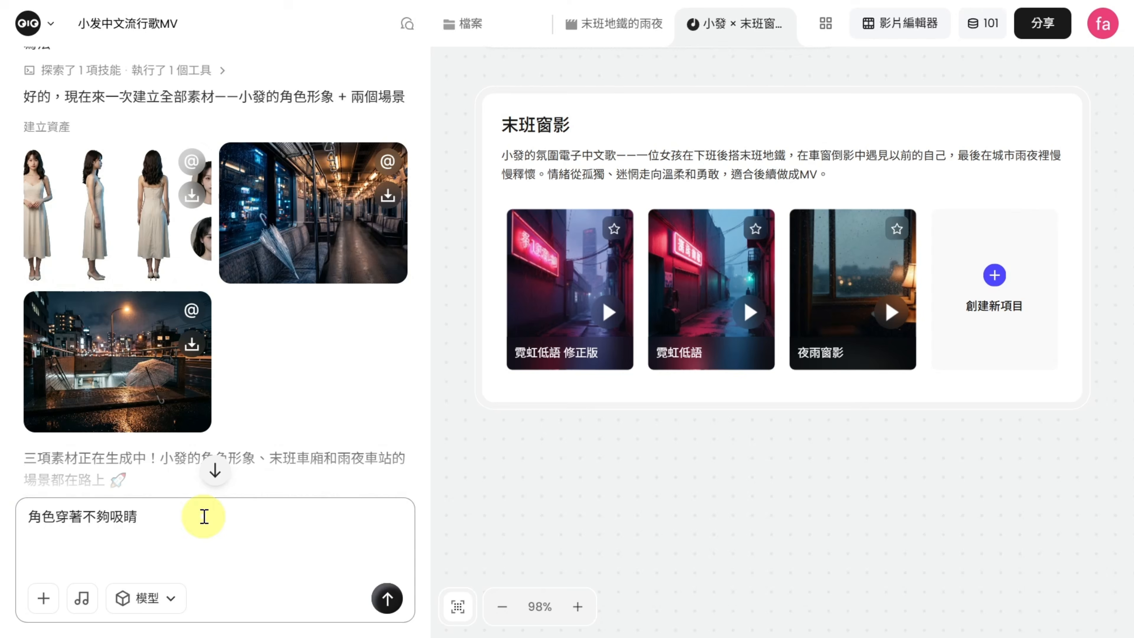
Step: Ask the agent to restyle the character with medium-long dark brown hair, short dark jacket, light top, dark short skirt, black boots and transparent umbrella for a cinematic rainy-night look
text(，可以考慮)
text(深棕色中長髮，自然淡妝，穿深灰或黑色短版外套，內搭淺色上衣與深色短裙，搭配黑色長靴，手持透明雨傘，整體風格有城市夜晚感、文藝感與電影感，適合雨夜霓虹都市情緒 MV。)
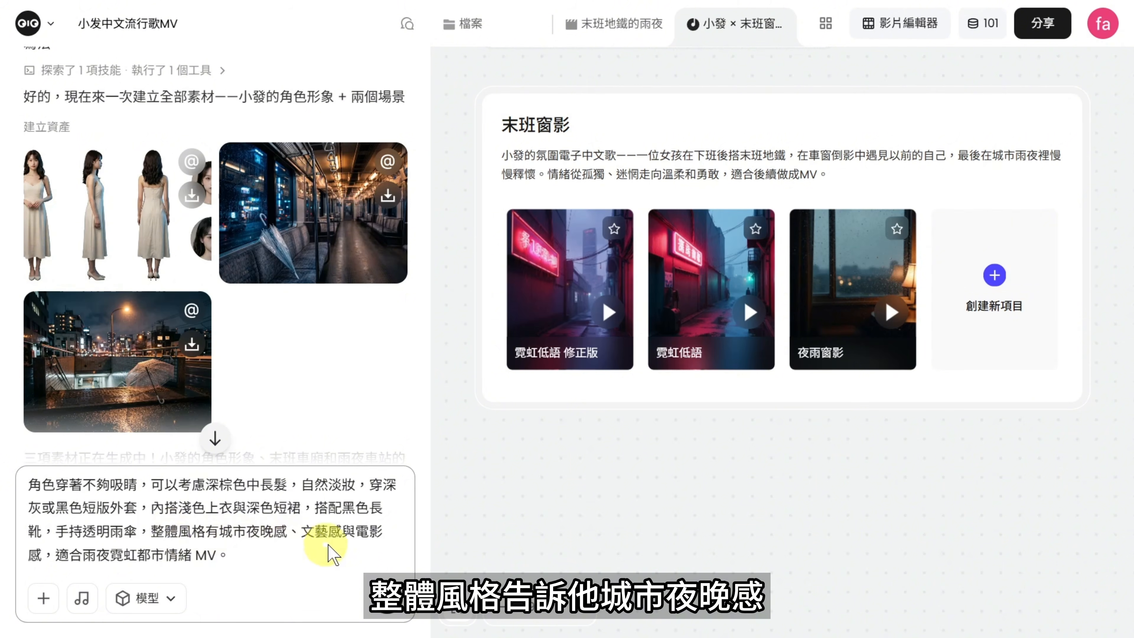
click(387, 598)
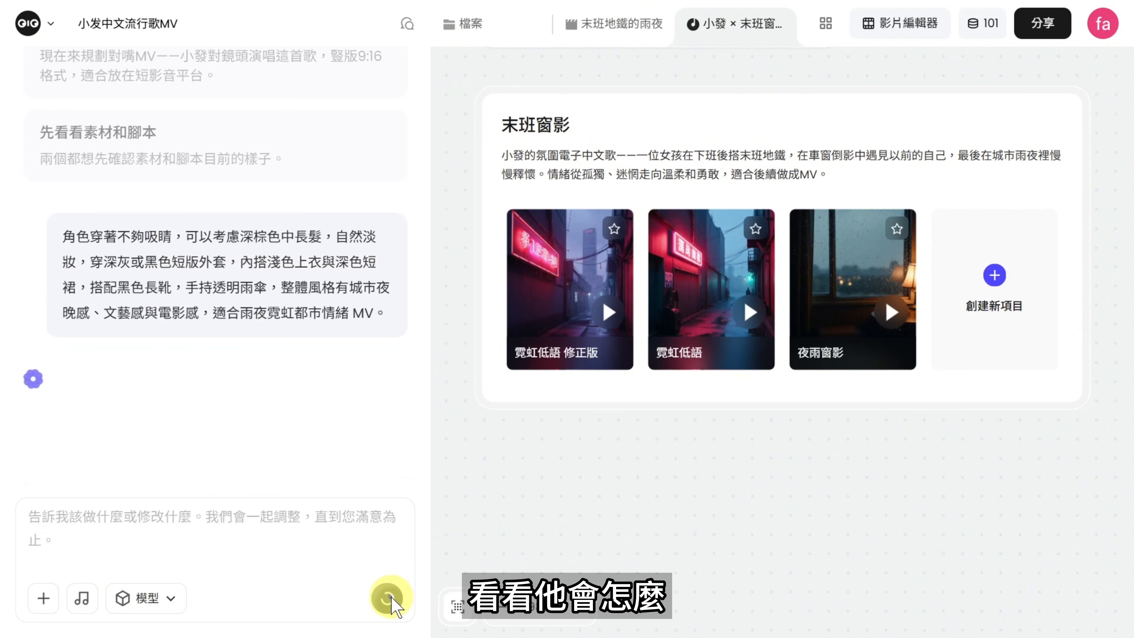
Step: Fit the project canvas to view and inspect the regenerated character image of 小發
click(457, 606)
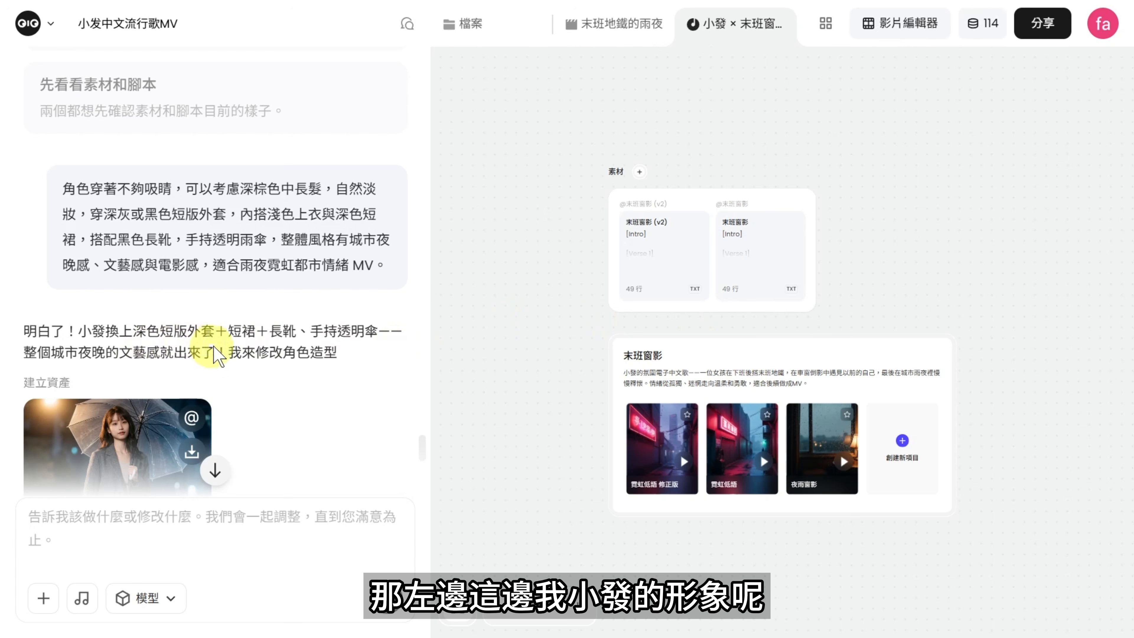
scroll(273, 361, down, 2)
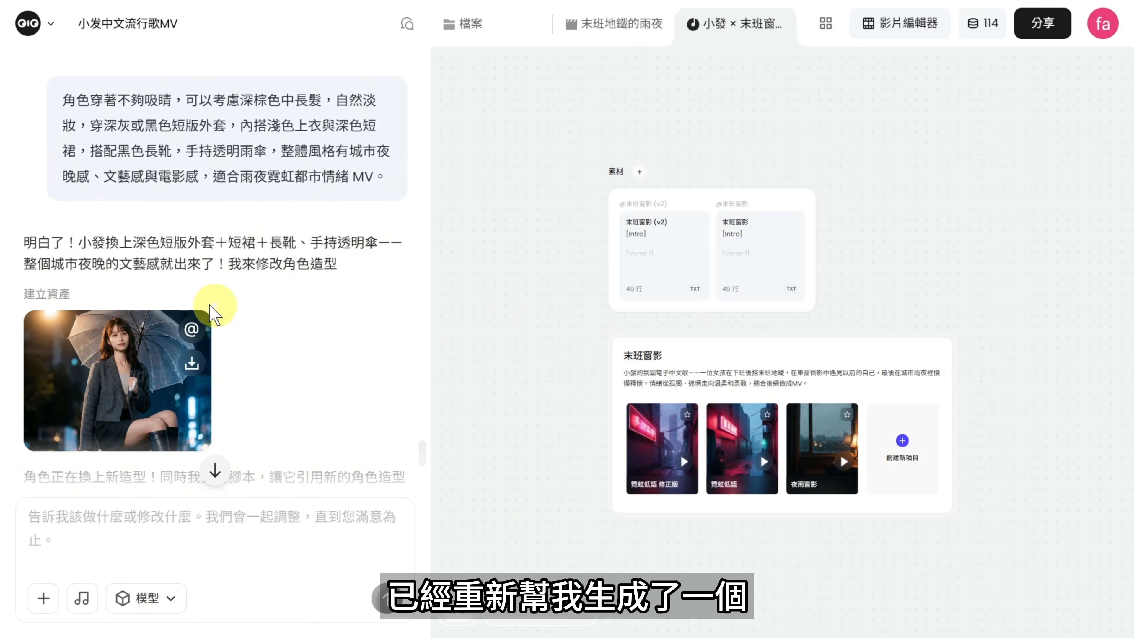
click(146, 358)
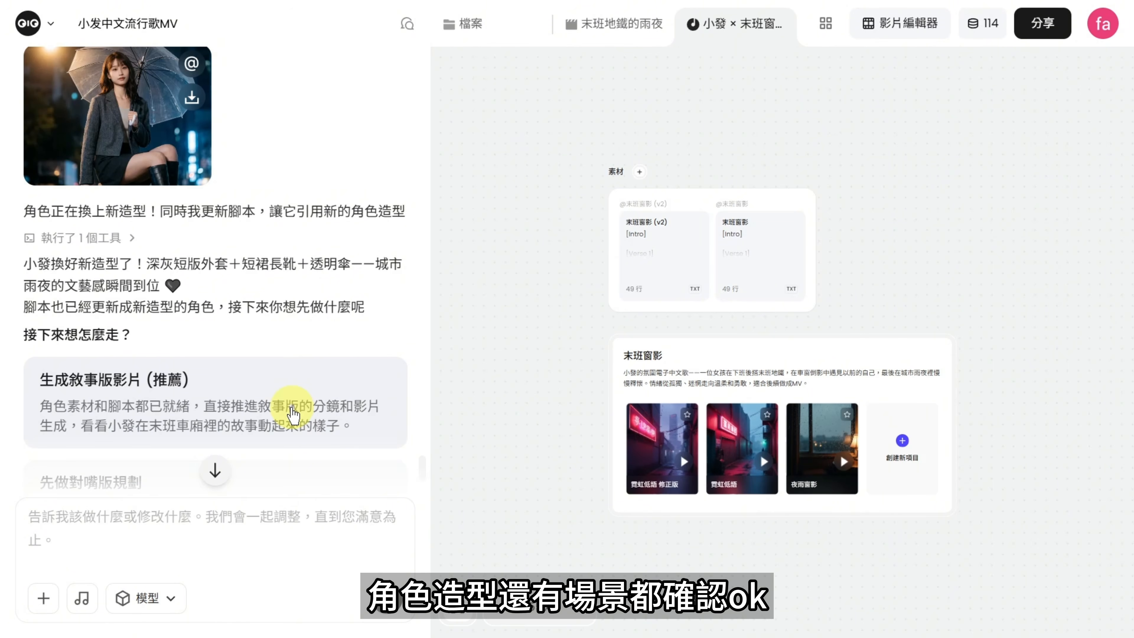
Step: Compare the agent's proposed follow-ups with the new character look and choose 生成敘事版影片 (推薦)
scroll(292, 415, down, 4)
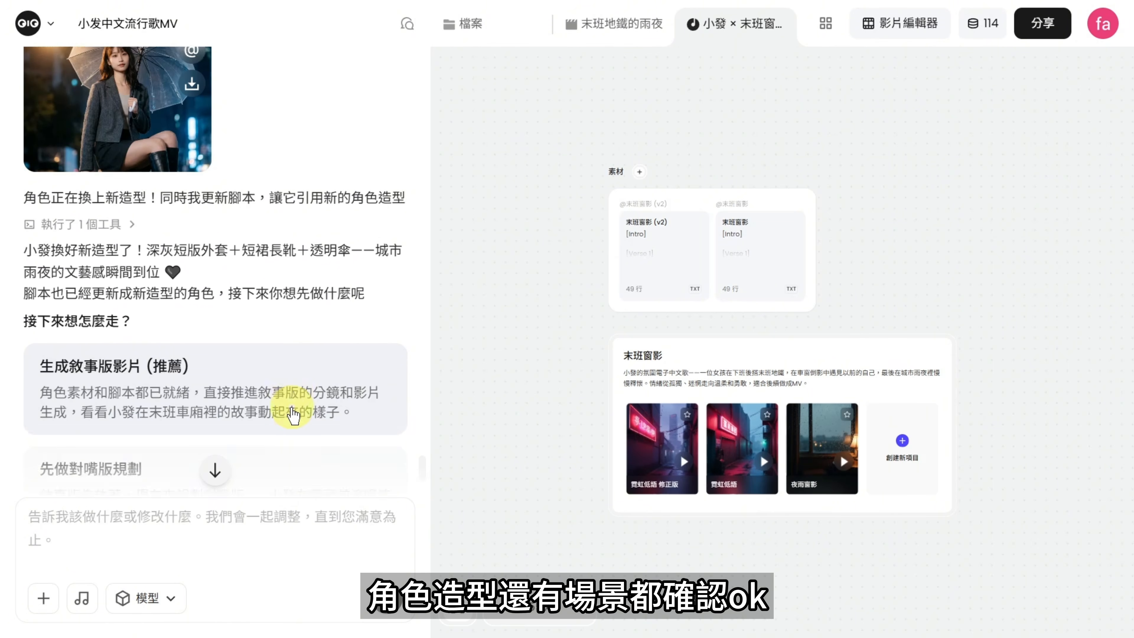
scroll(292, 414, down, 2)
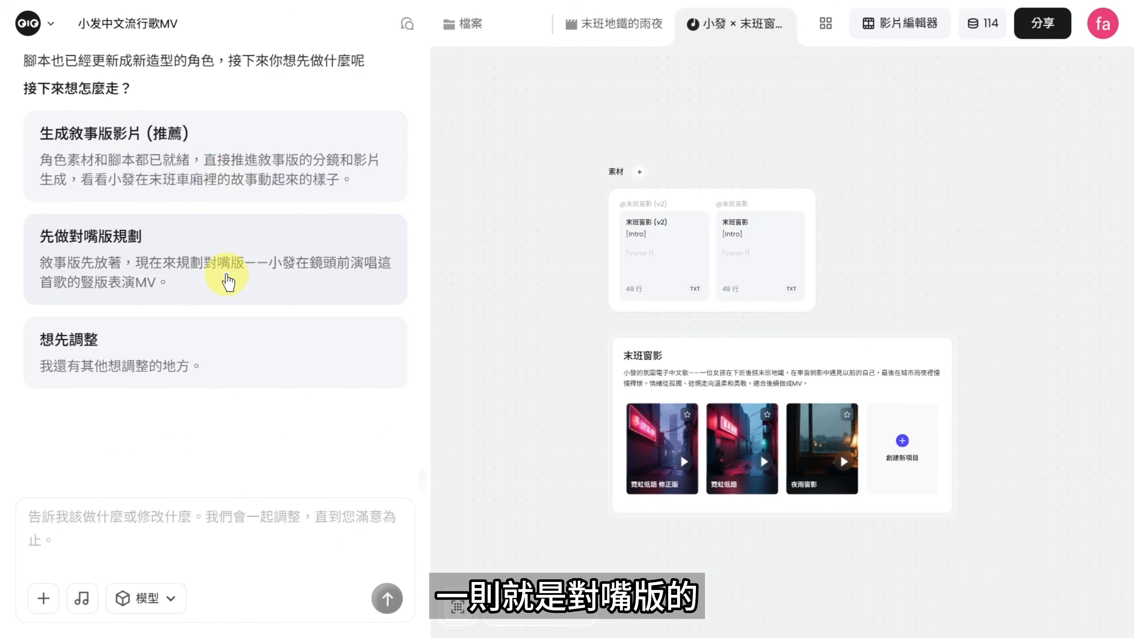
scroll(228, 282, up, 10)
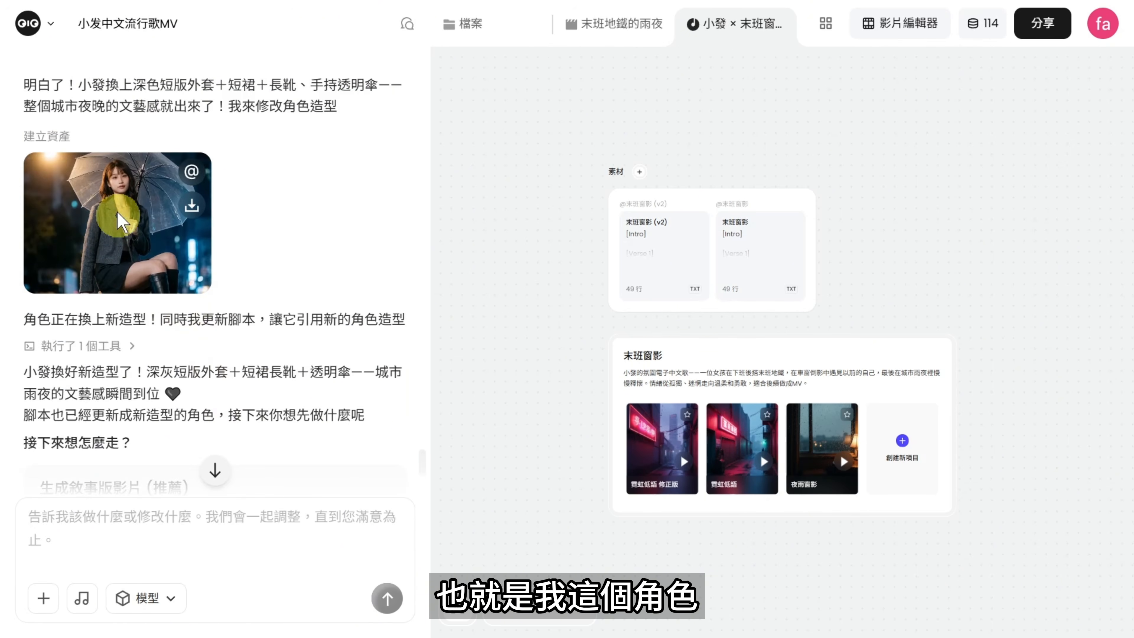
scroll(267, 284, down, 10)
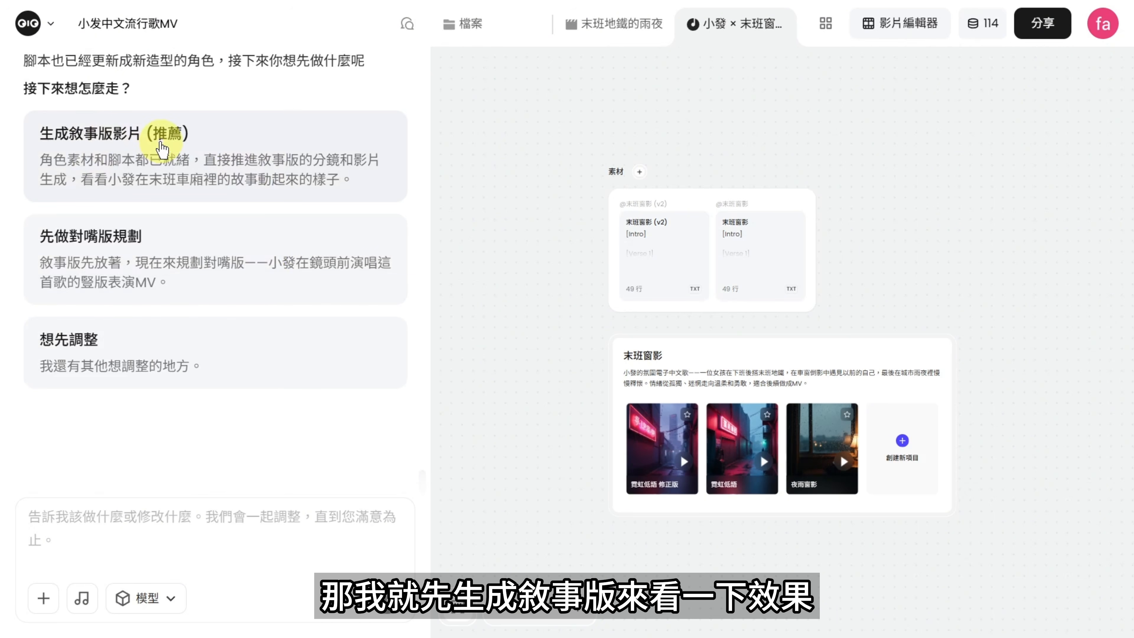
click(261, 154)
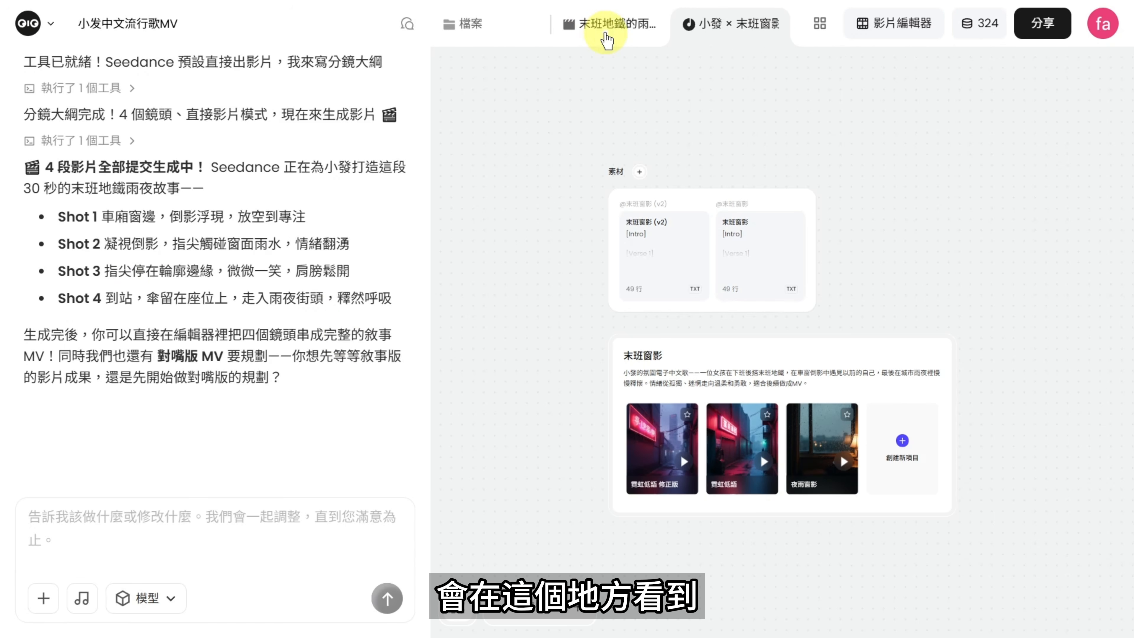
Step: Open the 末班地鐵的雨夜 canvas and examine its material images, music clip and 末班窗影·敘事 concept
click(607, 40)
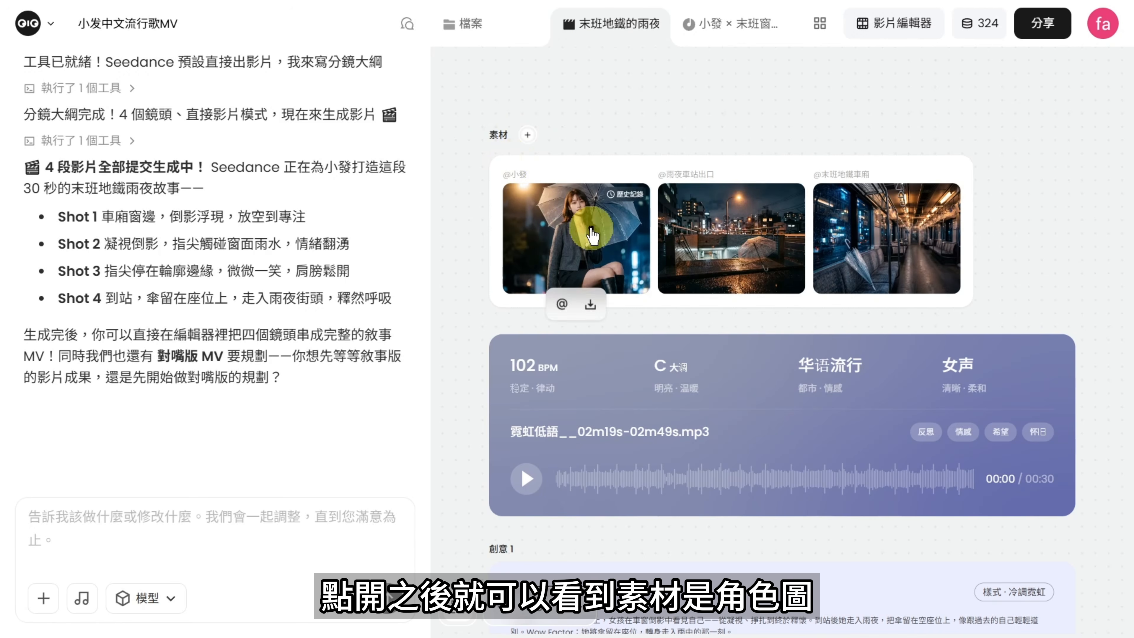
mouse_move(920, 242)
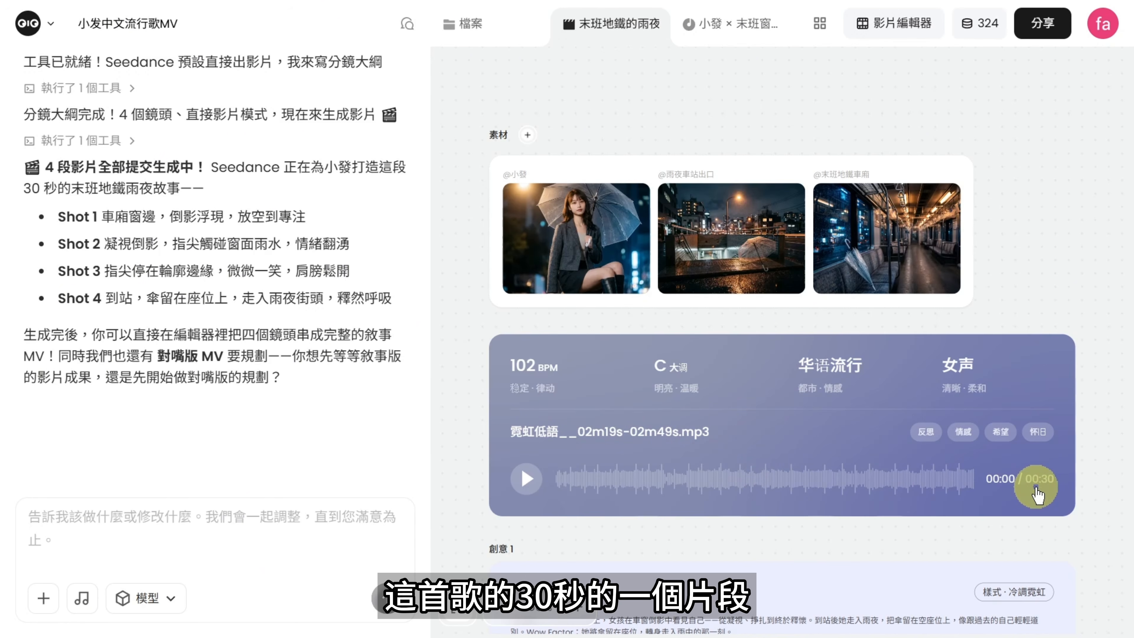
scroll(1037, 493, down, 5)
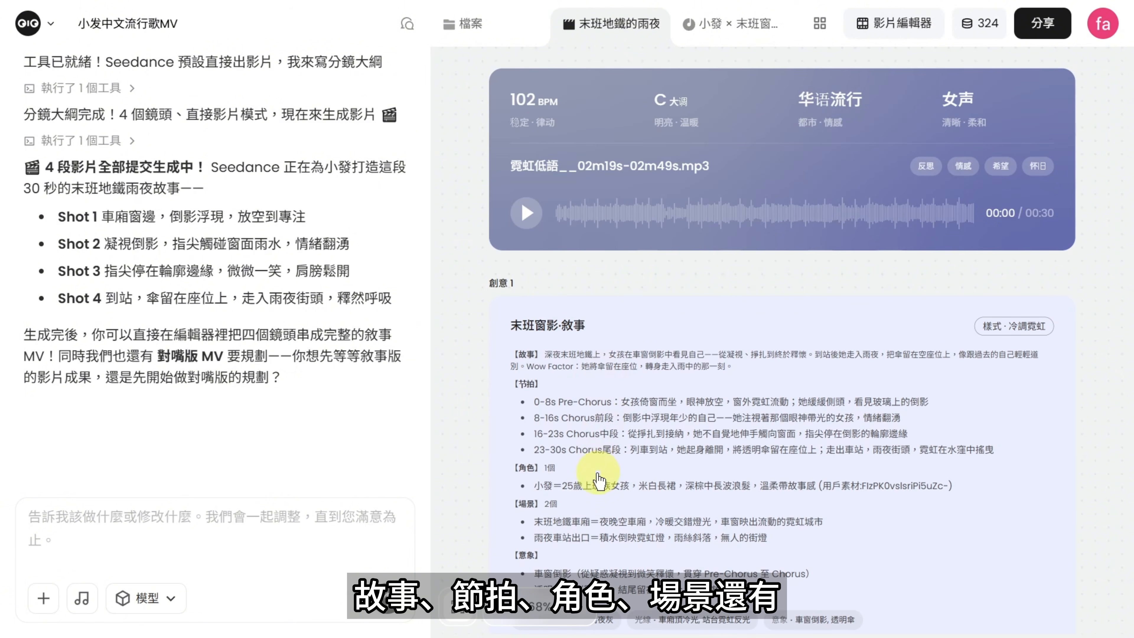
scroll(598, 481, down, 2)
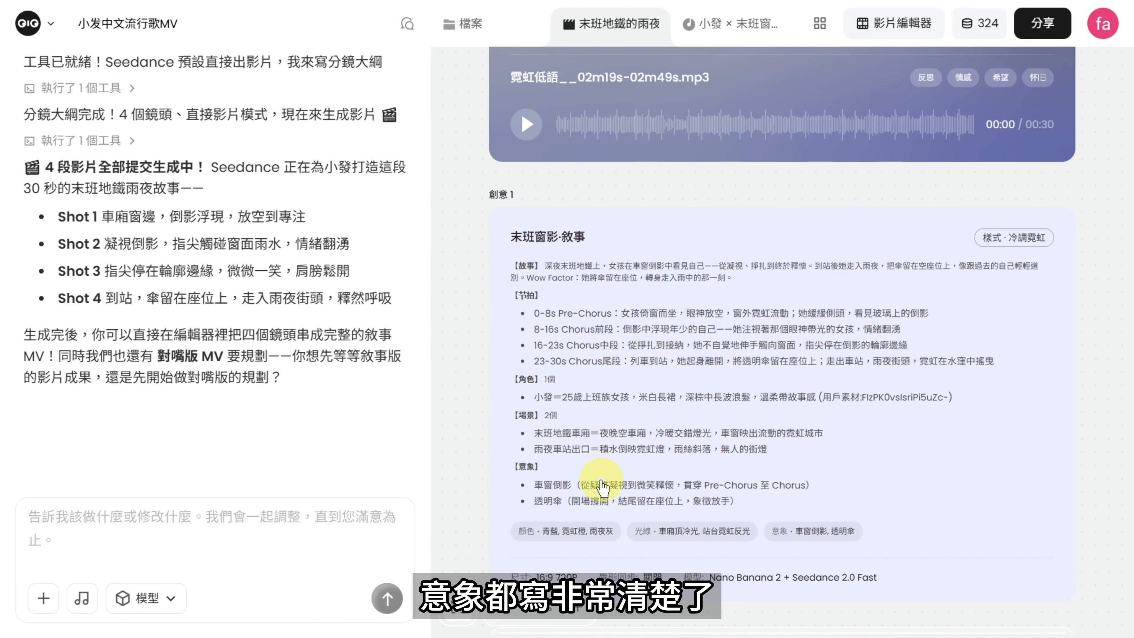
scroll(601, 487, down, 2)
scroll(601, 486, up, 2)
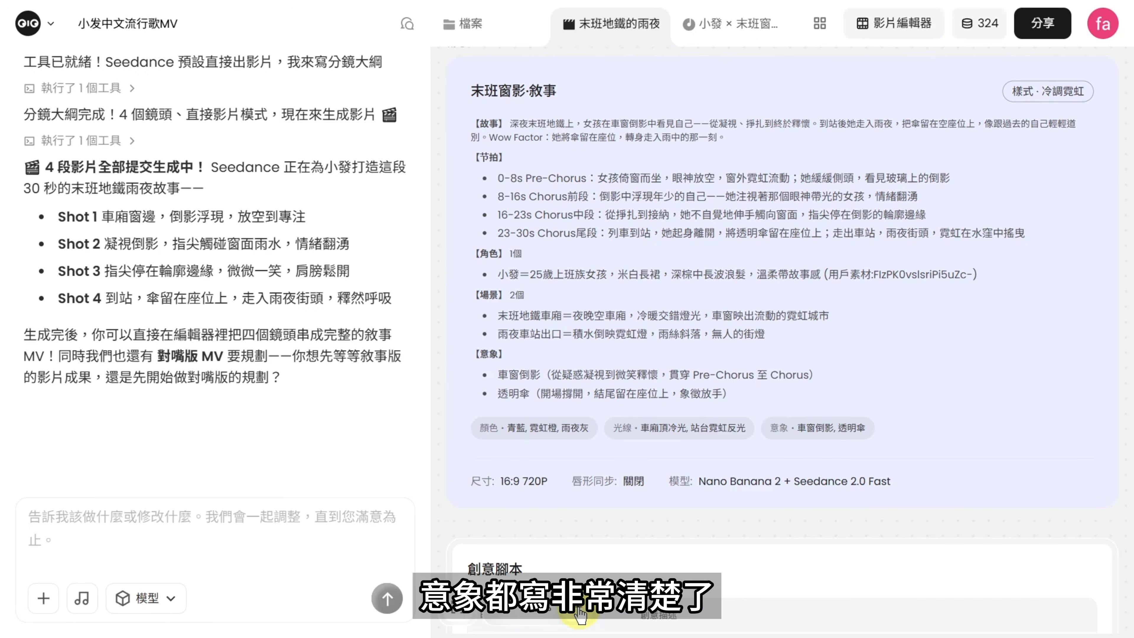
scroll(603, 527, up, 3)
drag(605, 564, 614, 606)
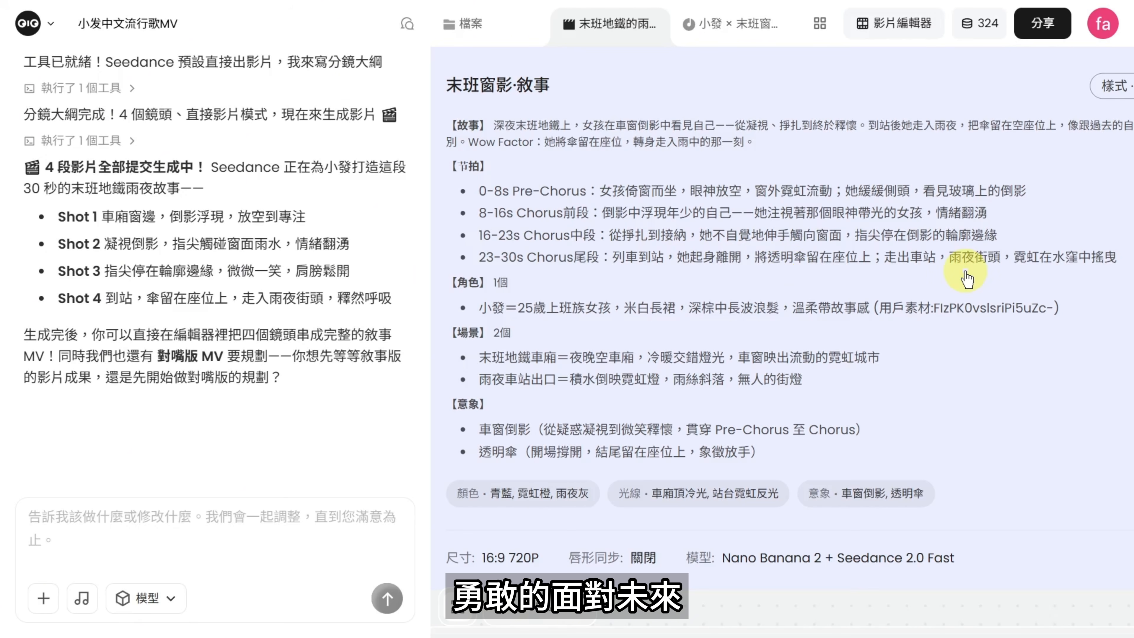
Step: Go through the creative script and storyboard, and play the videos of Shots 1 to 3 in full screen
scroll(961, 455, down, 15)
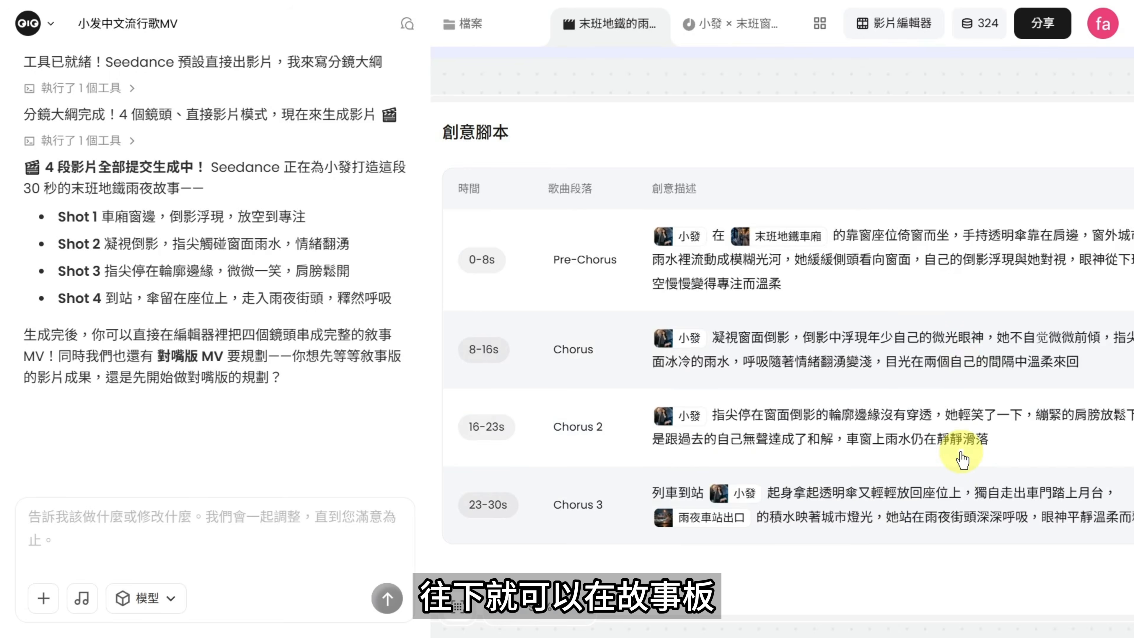
scroll(962, 455, down, 5)
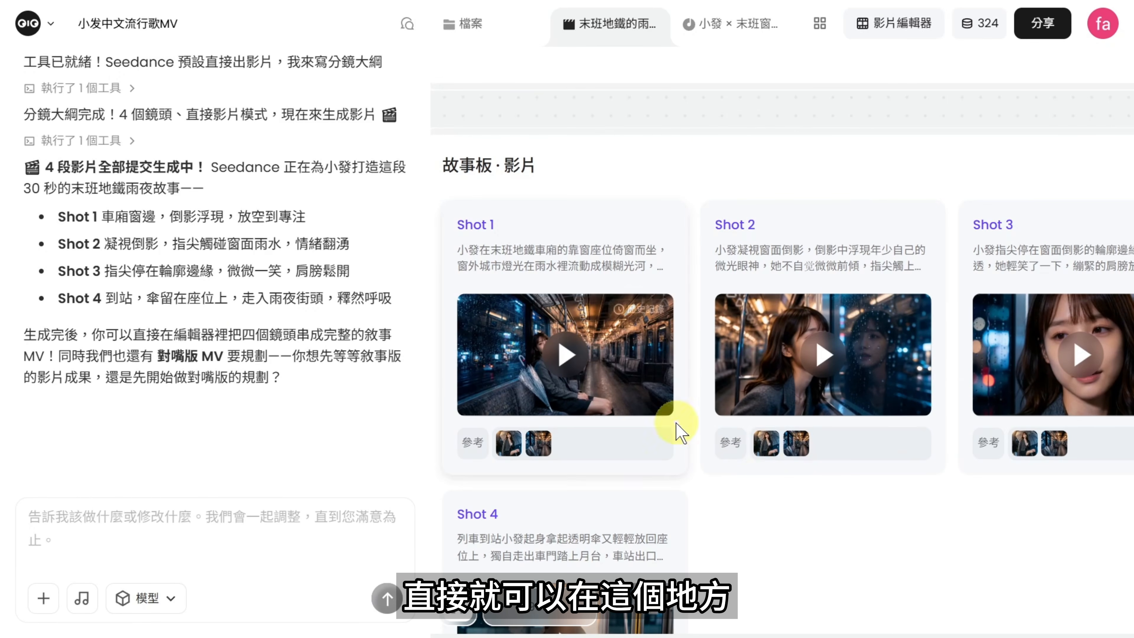
mouse_move(583, 366)
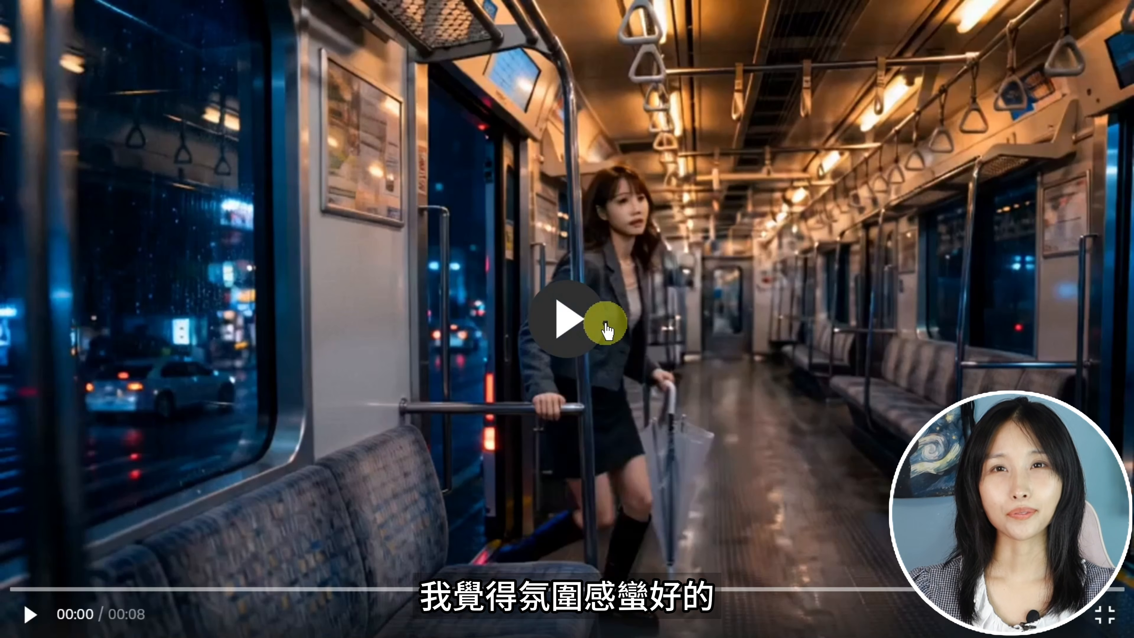
click(606, 330)
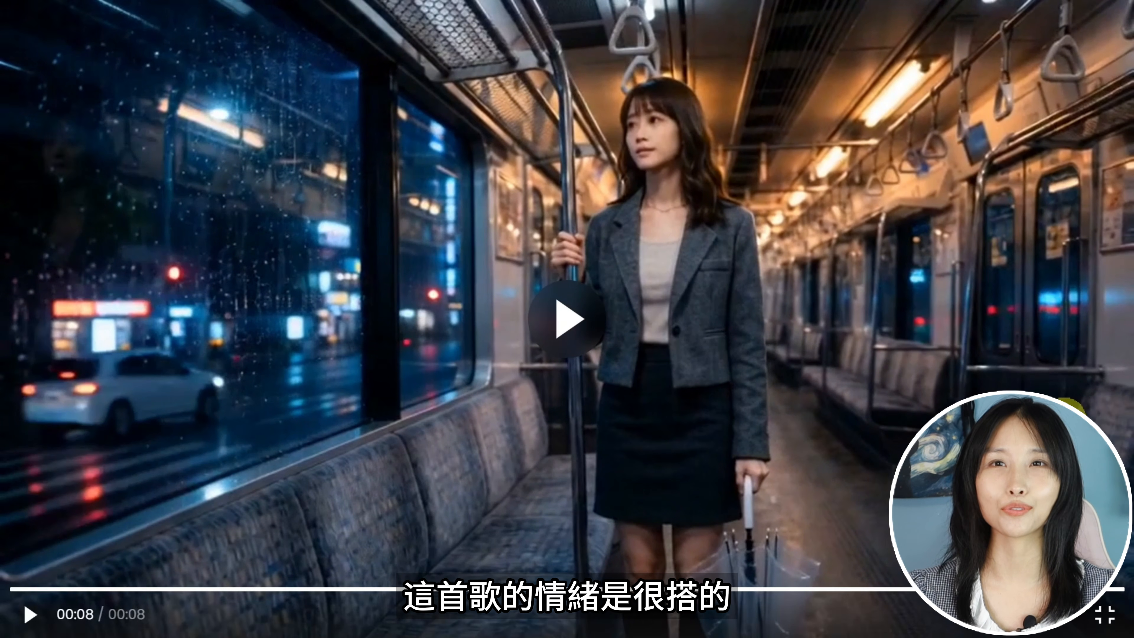
click(588, 345)
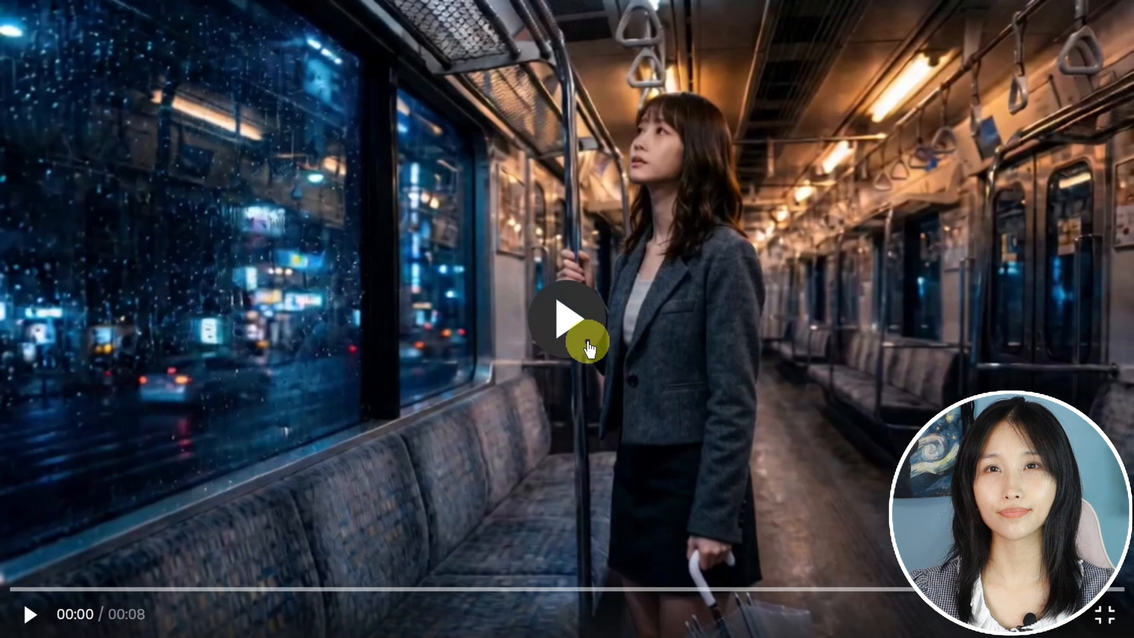
click(588, 345)
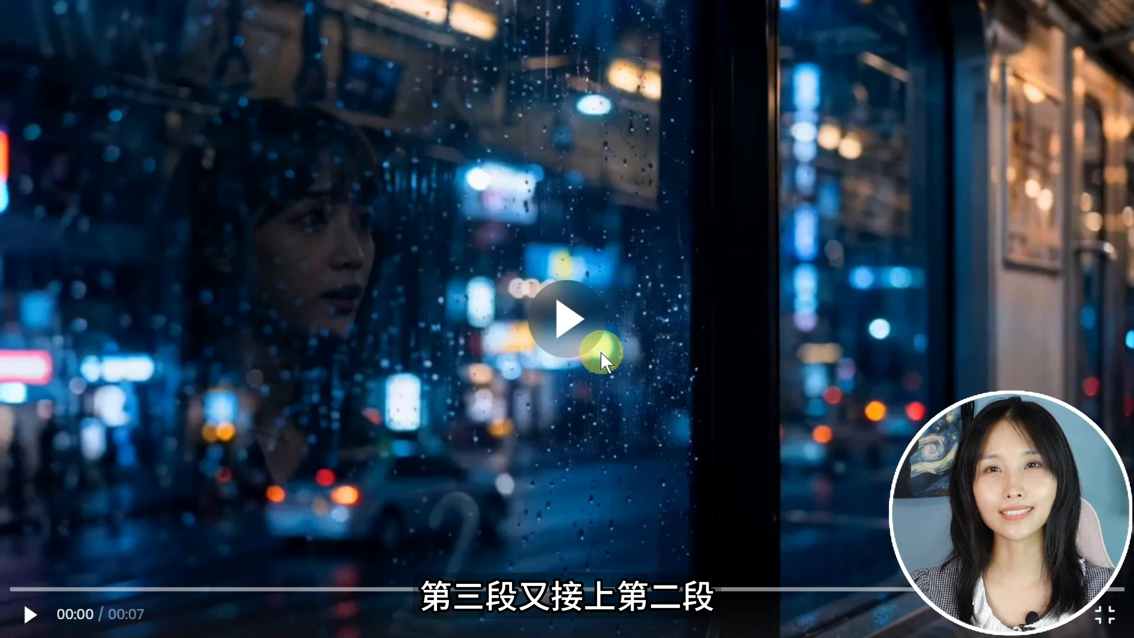
click(600, 352)
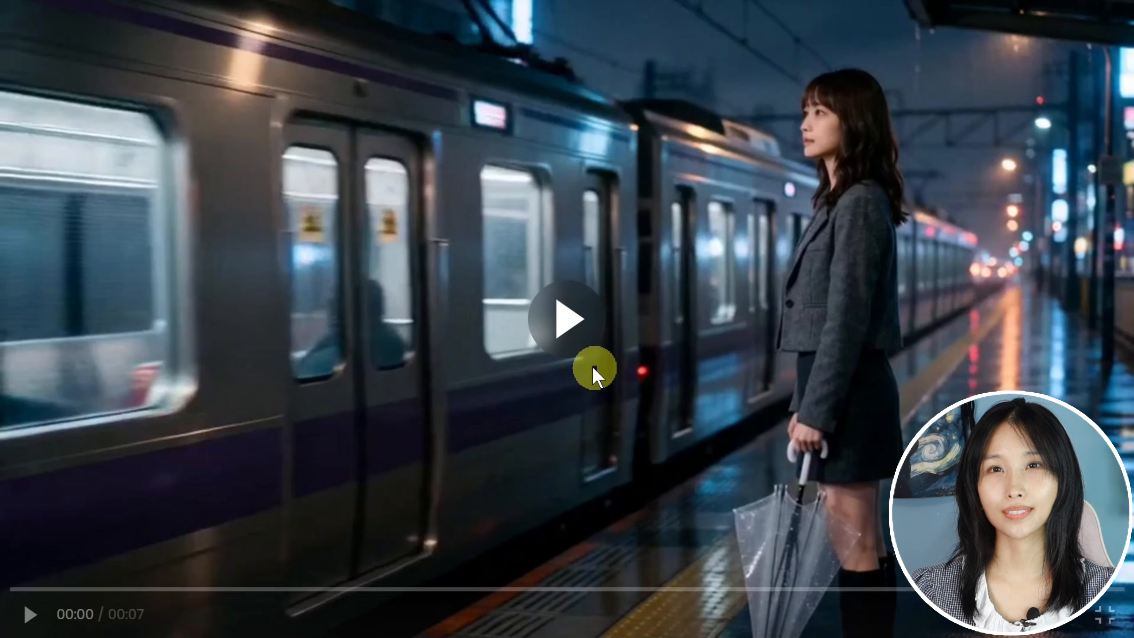
Step: Play the Shot 4 video through in full screen, pause it and return to the storyboard
click(589, 339)
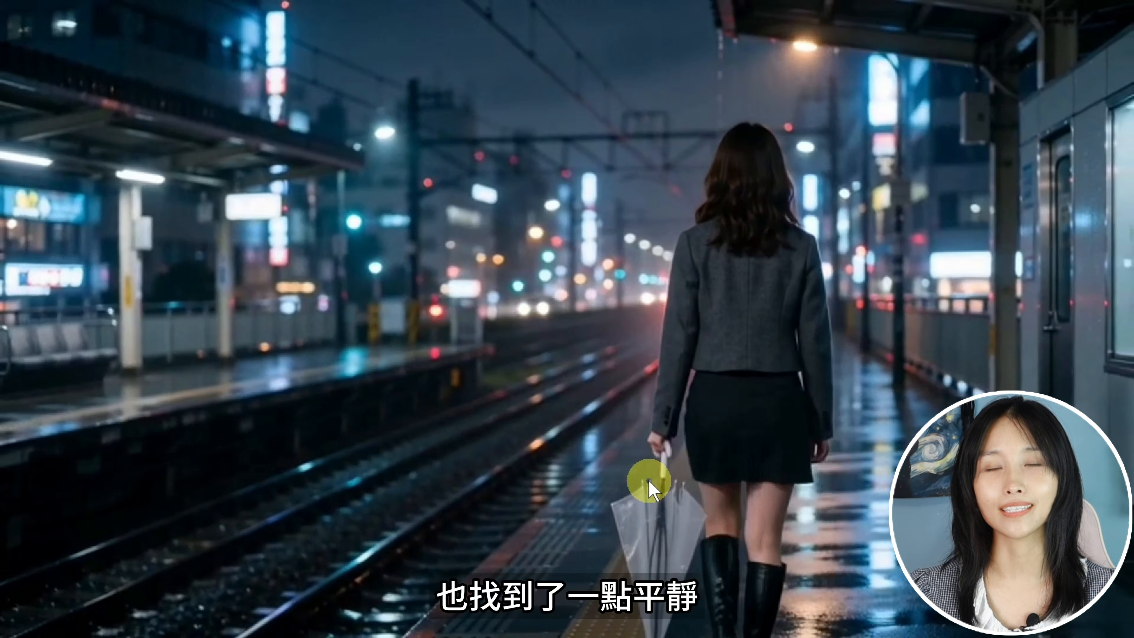
click(649, 480)
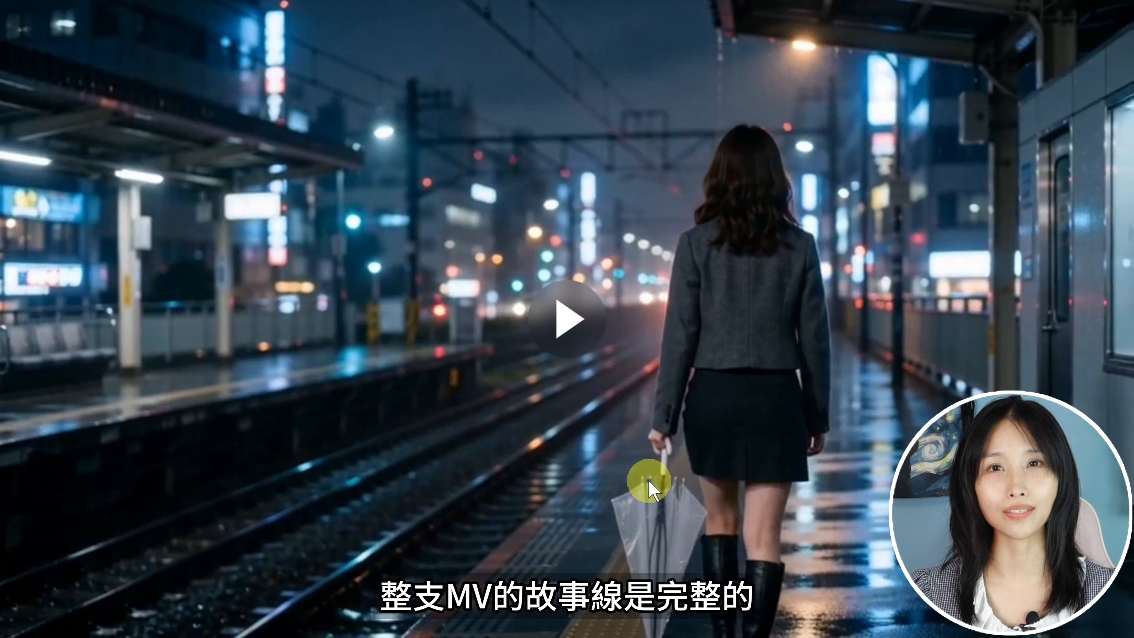
click(1111, 622)
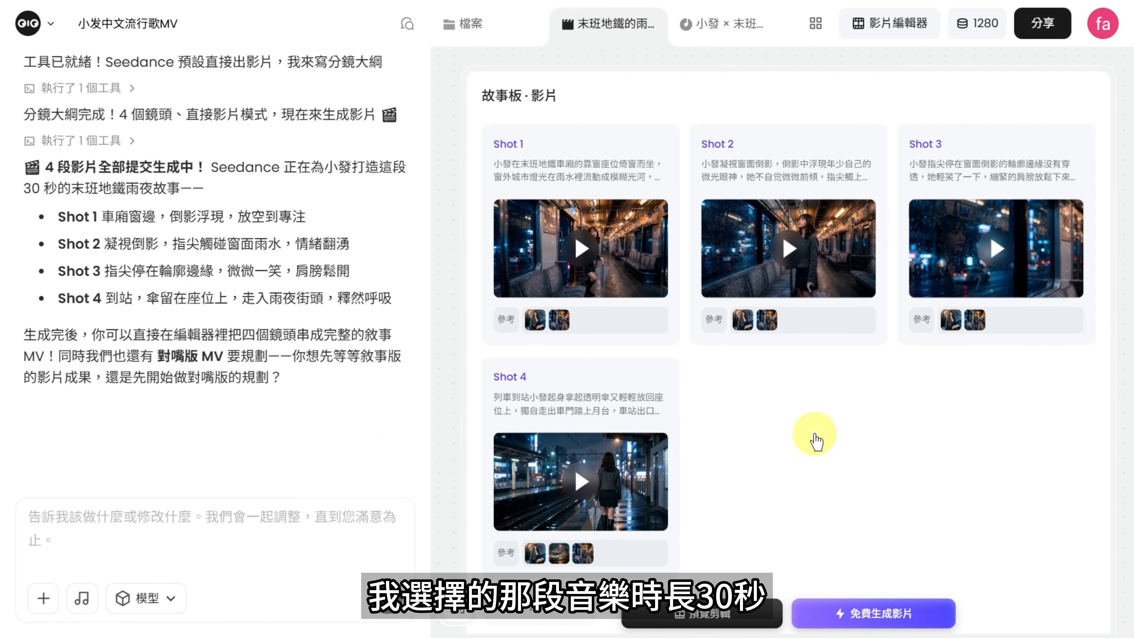
Step: Open Shot 1's prompt editor and examine its reference images, options for adding characters or materials, and full prompt text
mouse_move(615, 281)
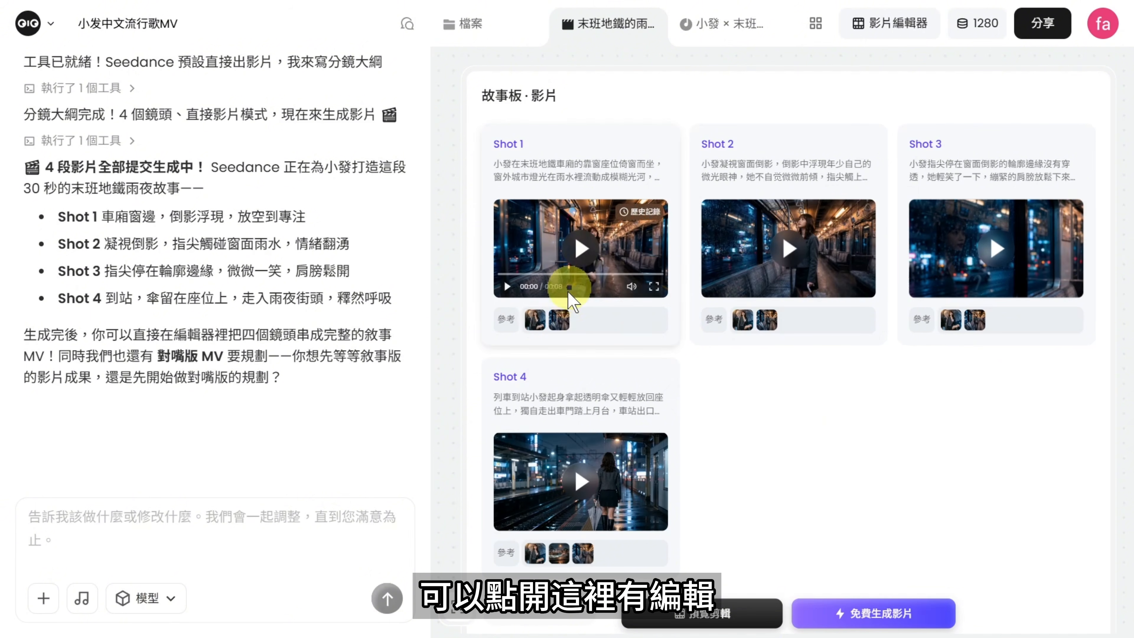
click(564, 310)
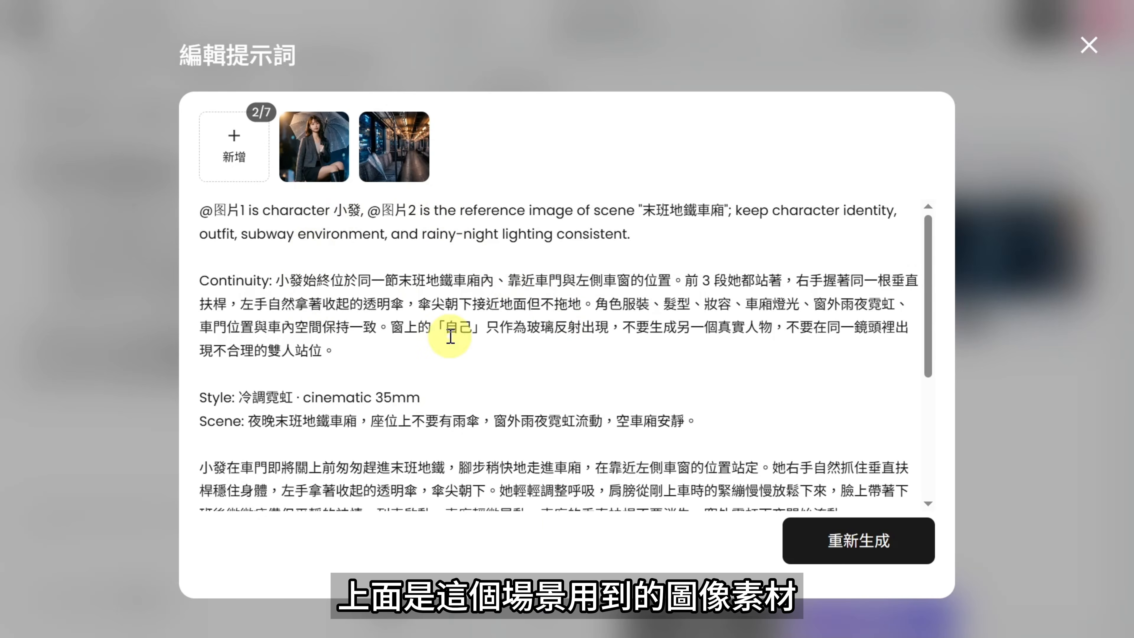
click(256, 172)
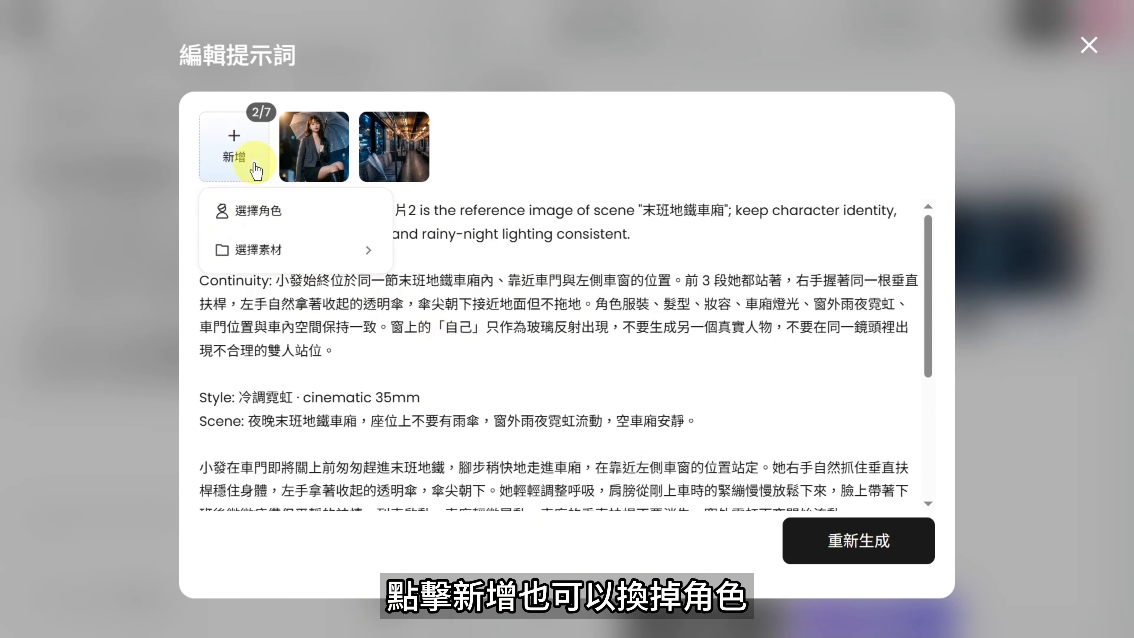
mouse_move(261, 248)
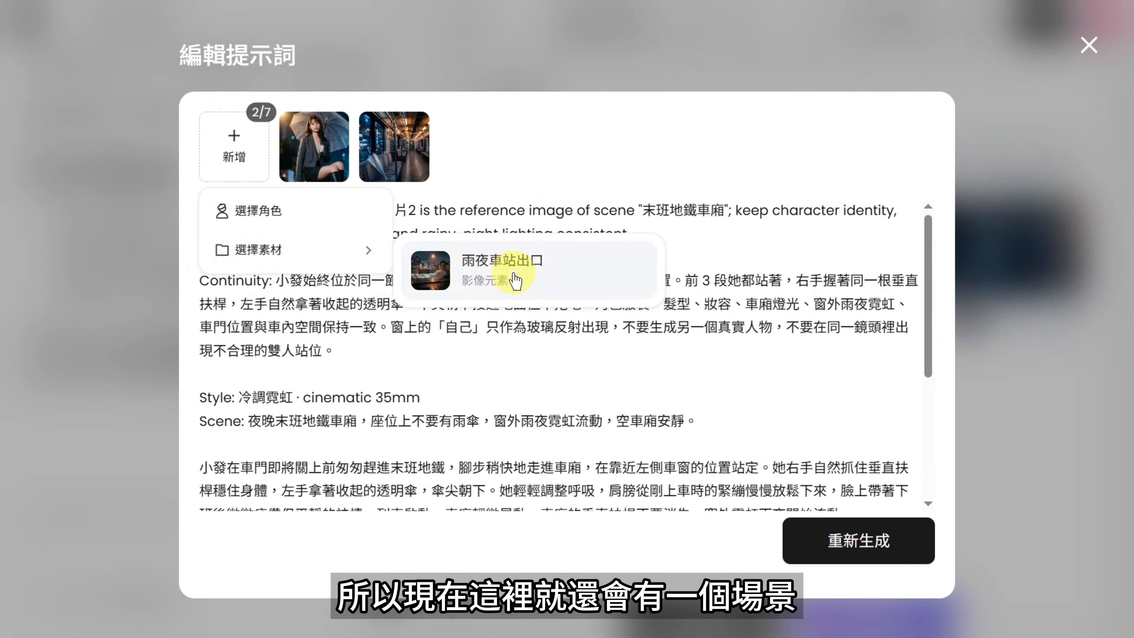
click(654, 381)
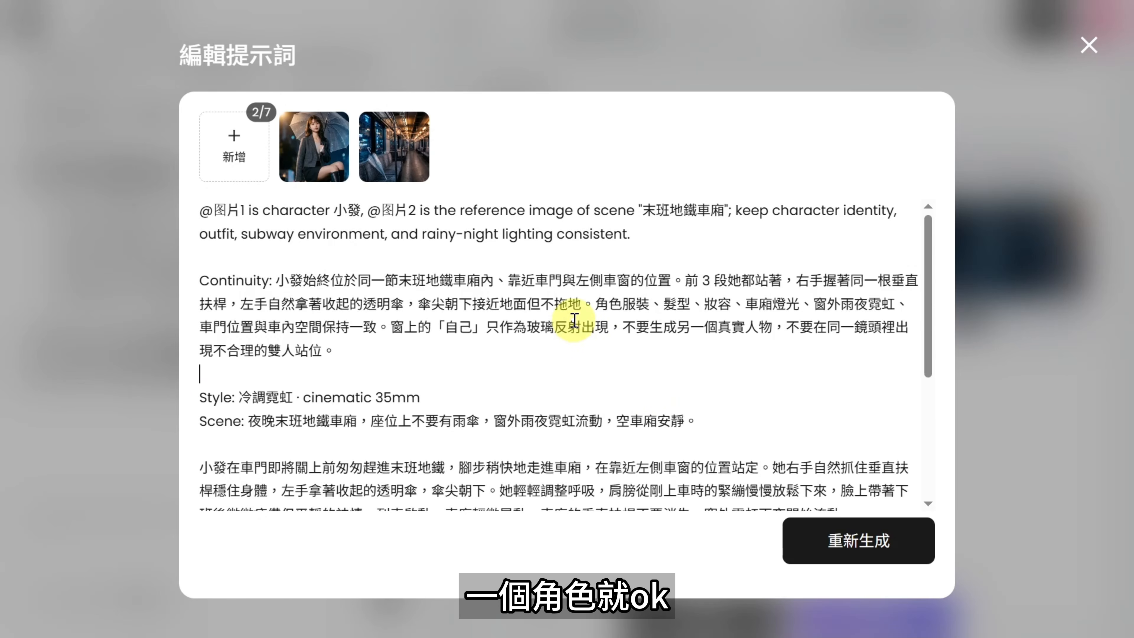
drag(581, 304, 523, 303)
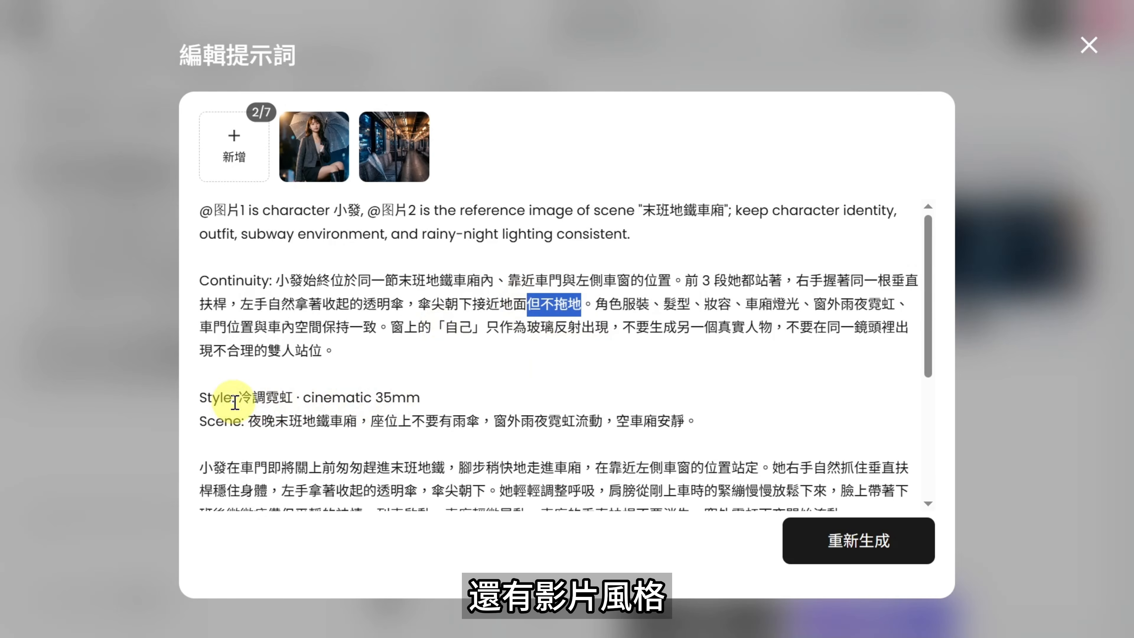
scroll(306, 422, down, 5)
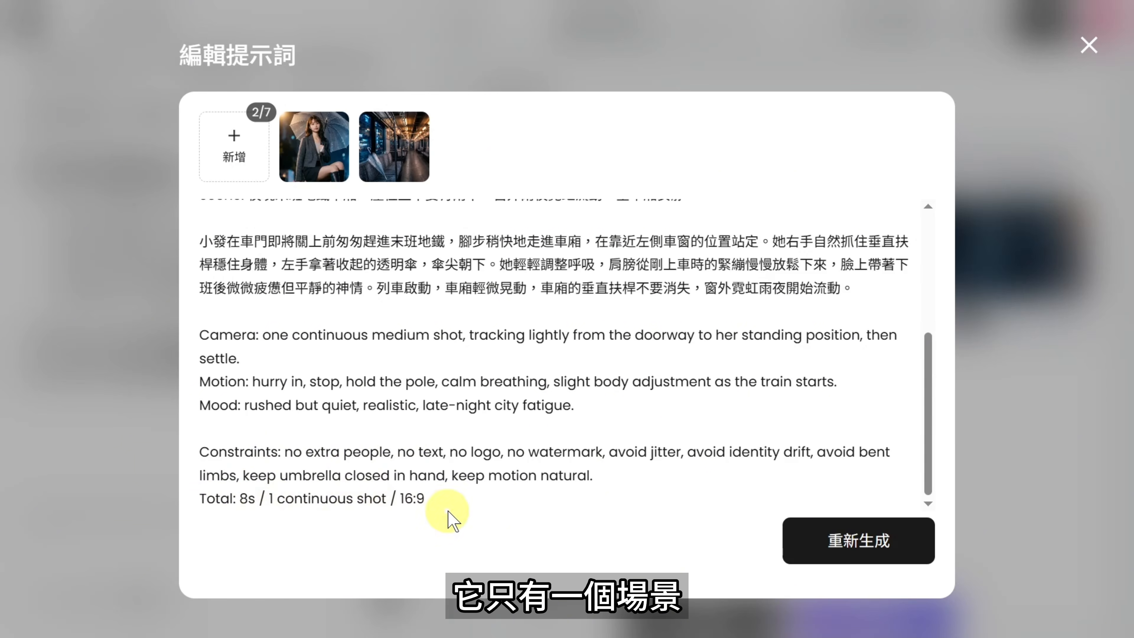
double_click(481, 285)
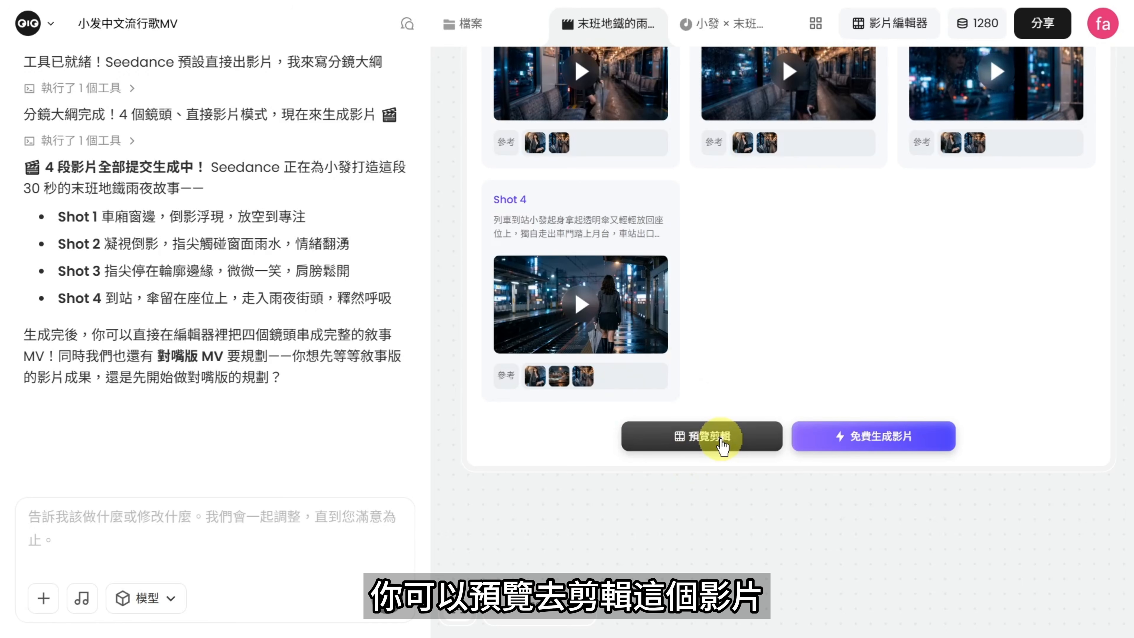
Step: Export the four narrative shots as one 720P MP4 with subtitles turned off, and play the final video
click(894, 449)
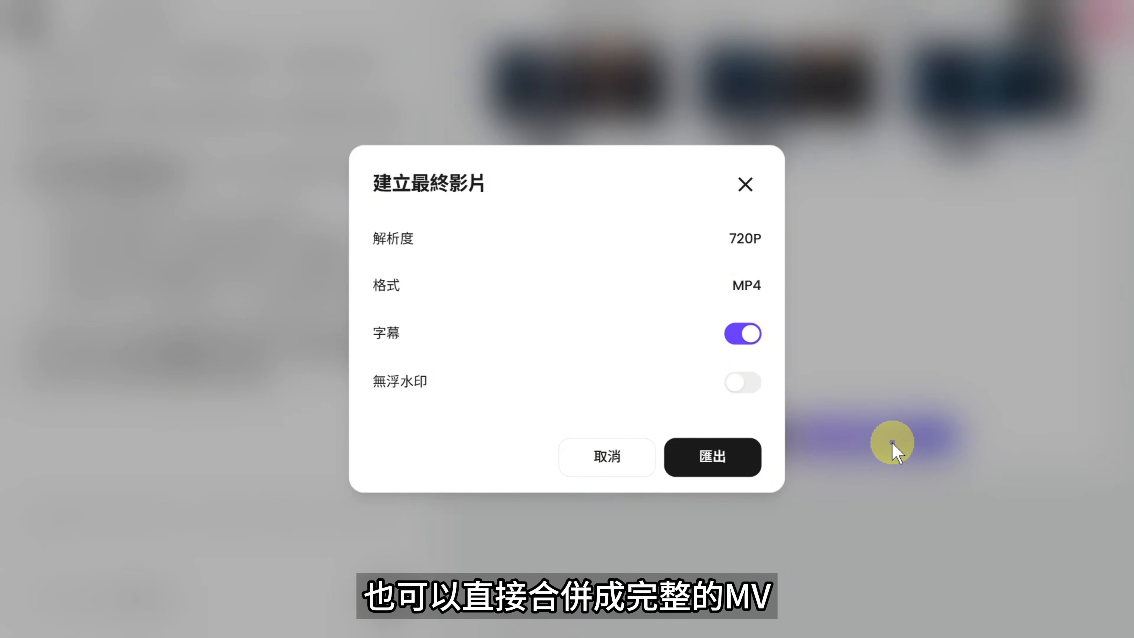
click(736, 334)
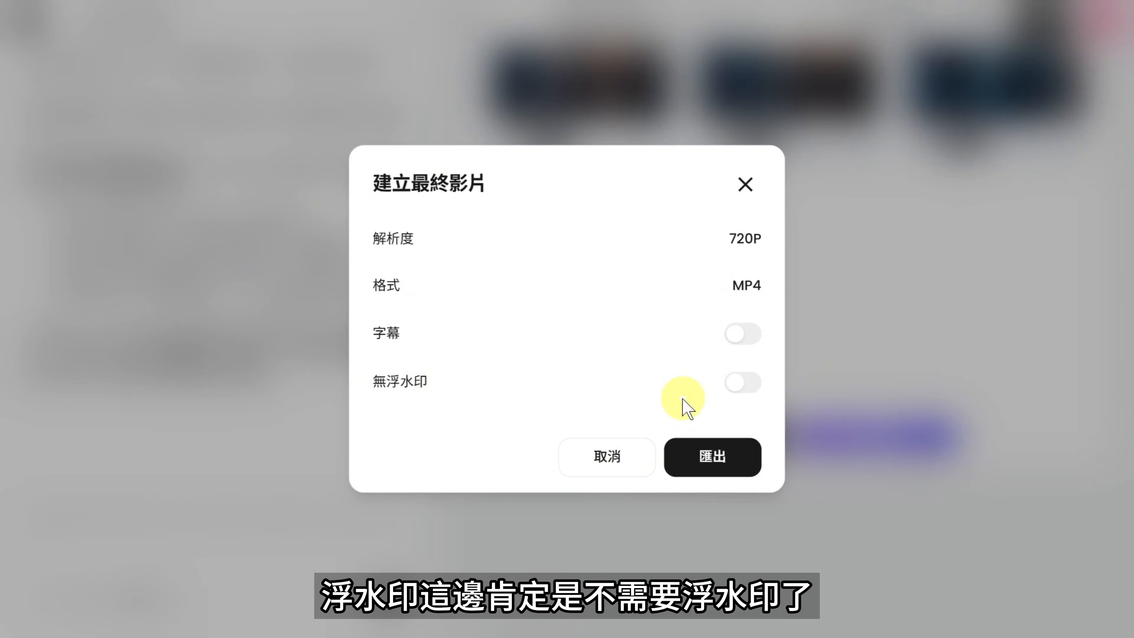
click(724, 451)
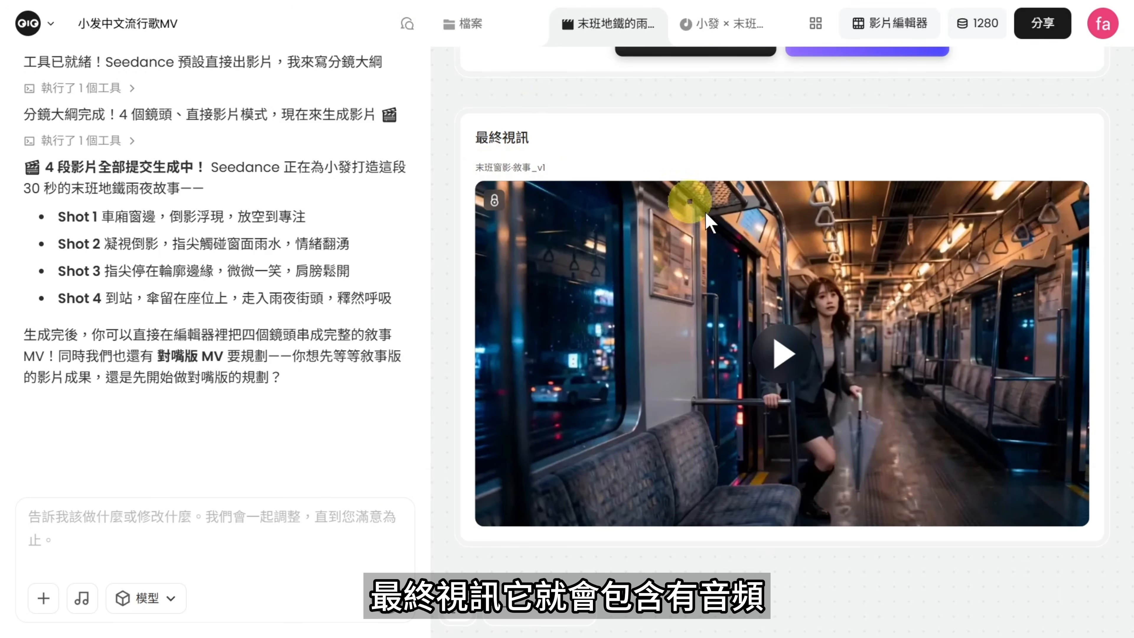
mouse_move(802, 381)
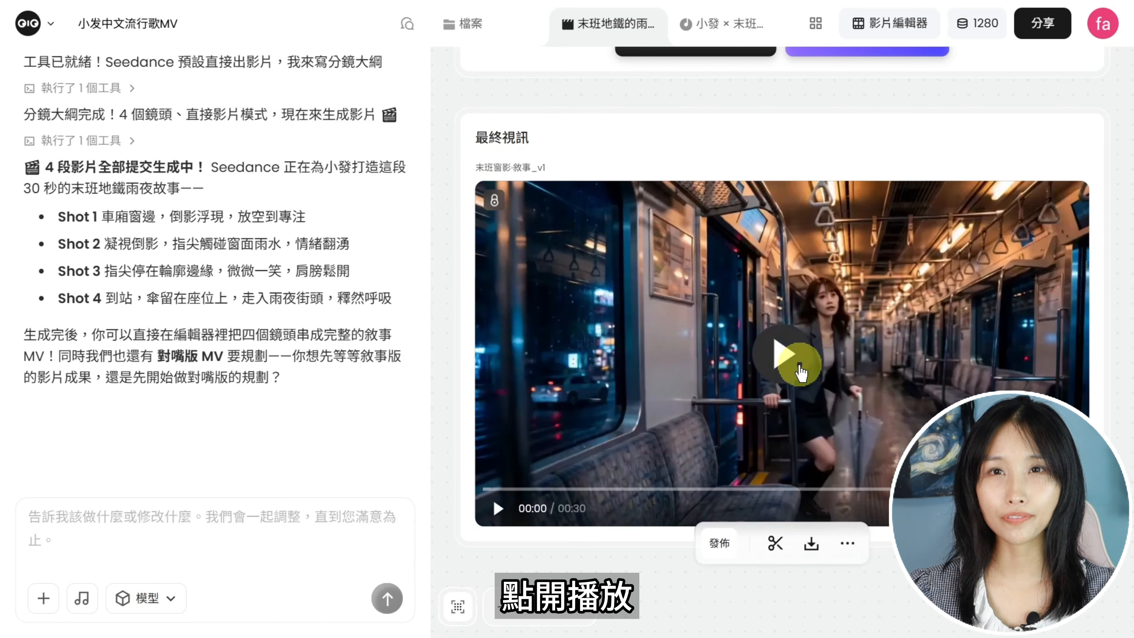
click(782, 353)
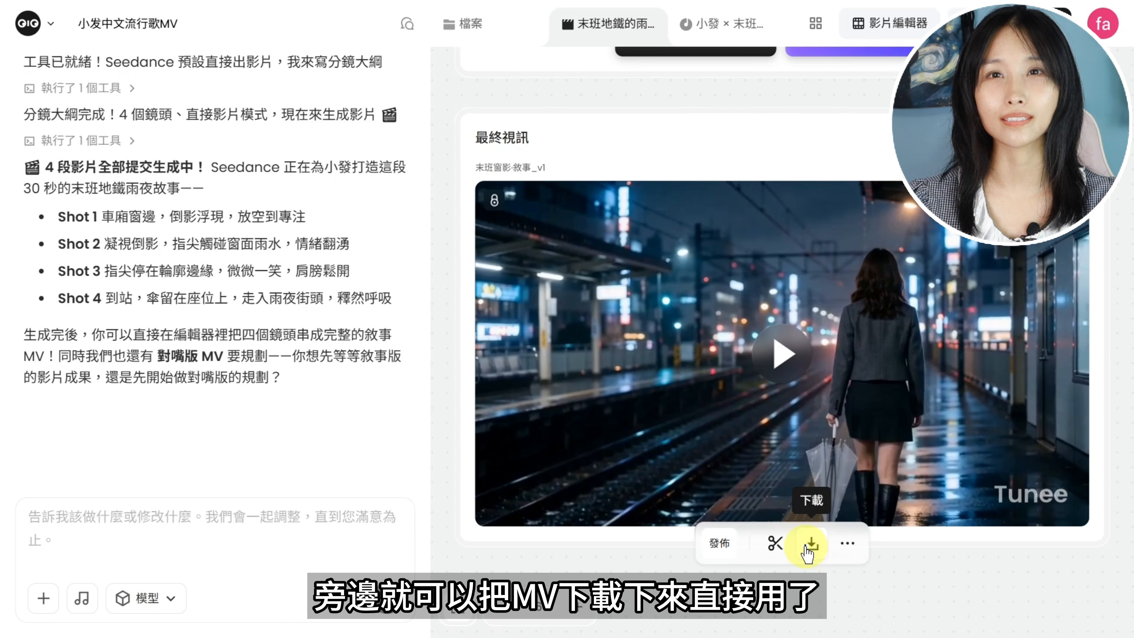
Step: Copy 對嘴版 MV from the agent's reply and send it as the request for the other version
drag(157, 356, 223, 356)
key(ctrl+c)
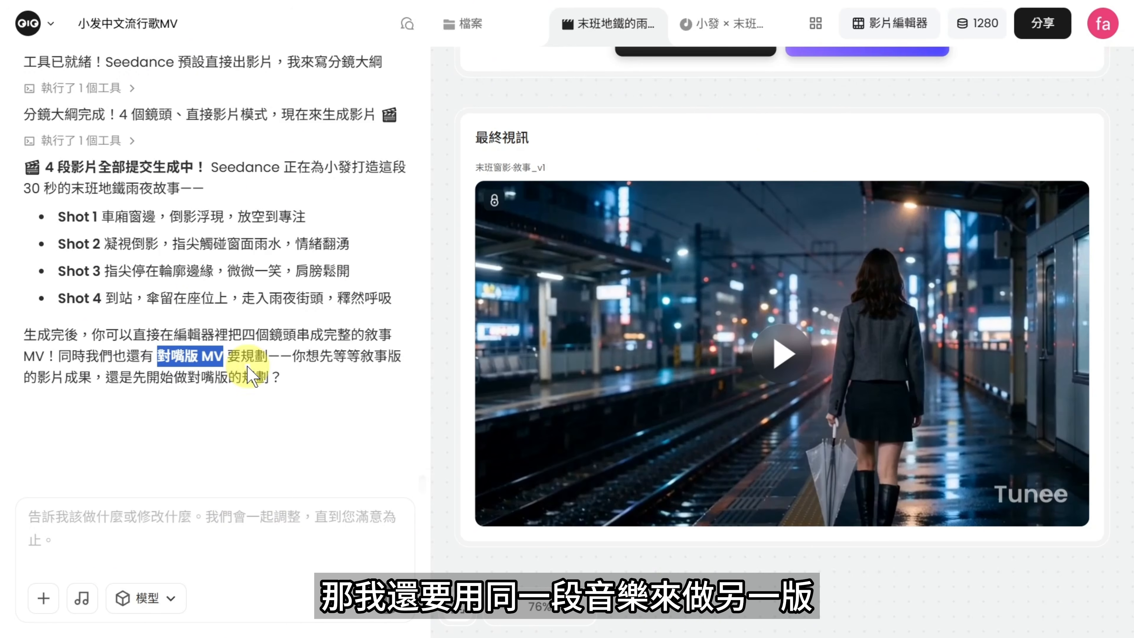
click(217, 548)
key(ctrl+v)
click(387, 598)
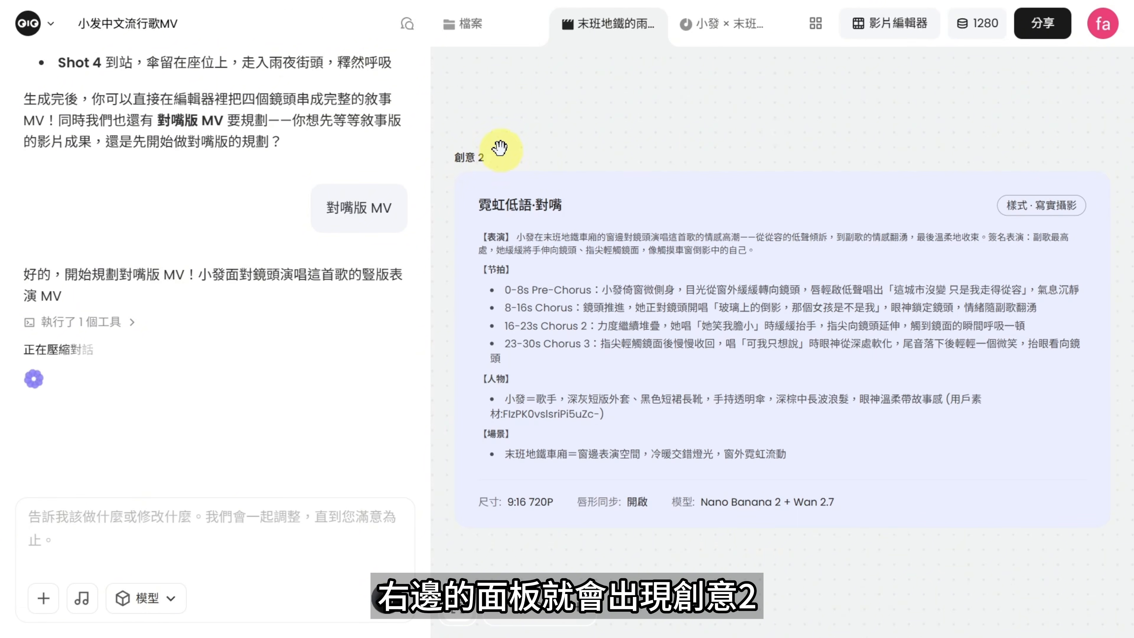
Step: Look over the canvas, comparing the material images, music clip and narrative concept with the new 霓虹低語·對嘴 concept
drag(589, 152, 848, 157)
drag(703, 157, 987, 476)
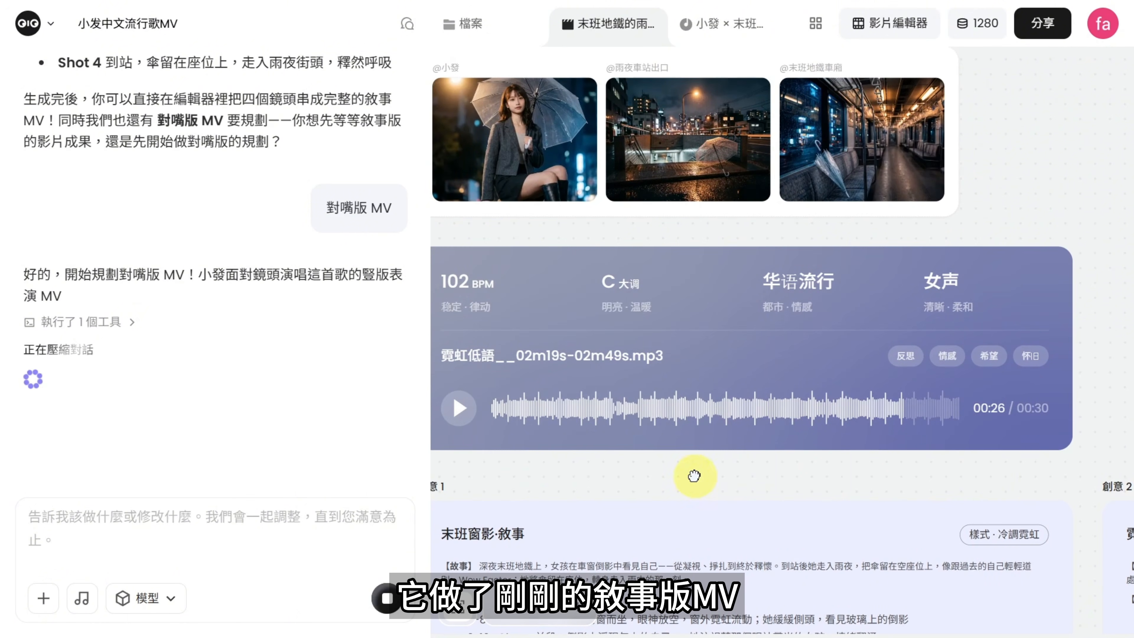
drag(693, 476, 797, 450)
drag(562, 448, 448, 314)
drag(977, 364, 625, 318)
scroll(625, 393, down, 7)
drag(625, 393, 725, 274)
scroll(725, 273, down, 10)
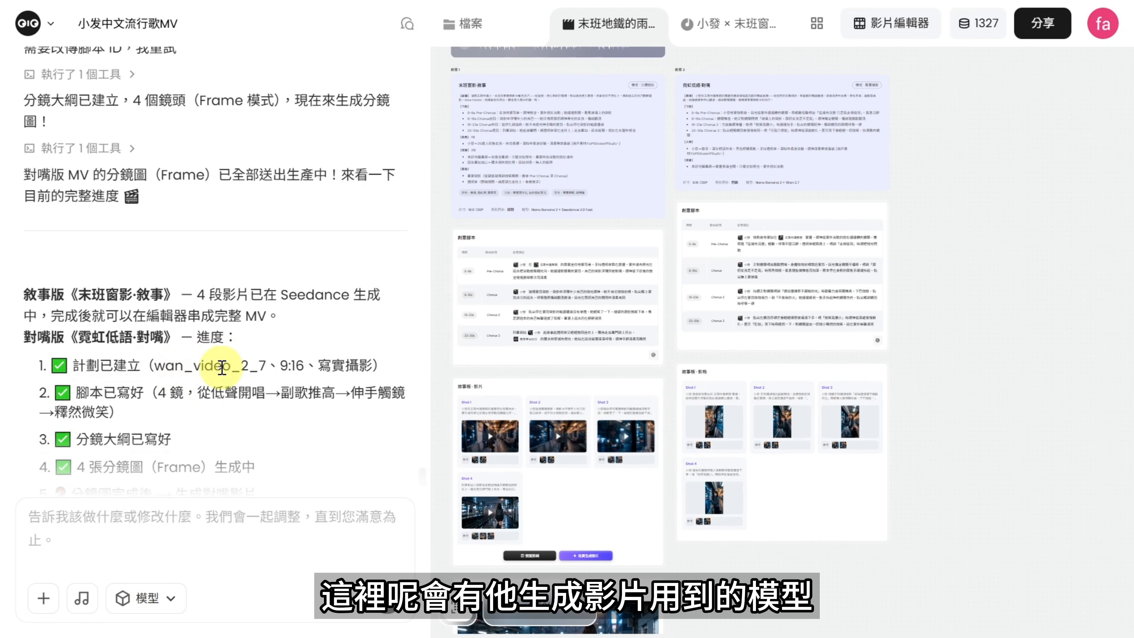
Step: Review the agent's progress list for the lip-sync version and inspect Shot 1's prompt and enlarged storyboard frame
drag(279, 365, 304, 366)
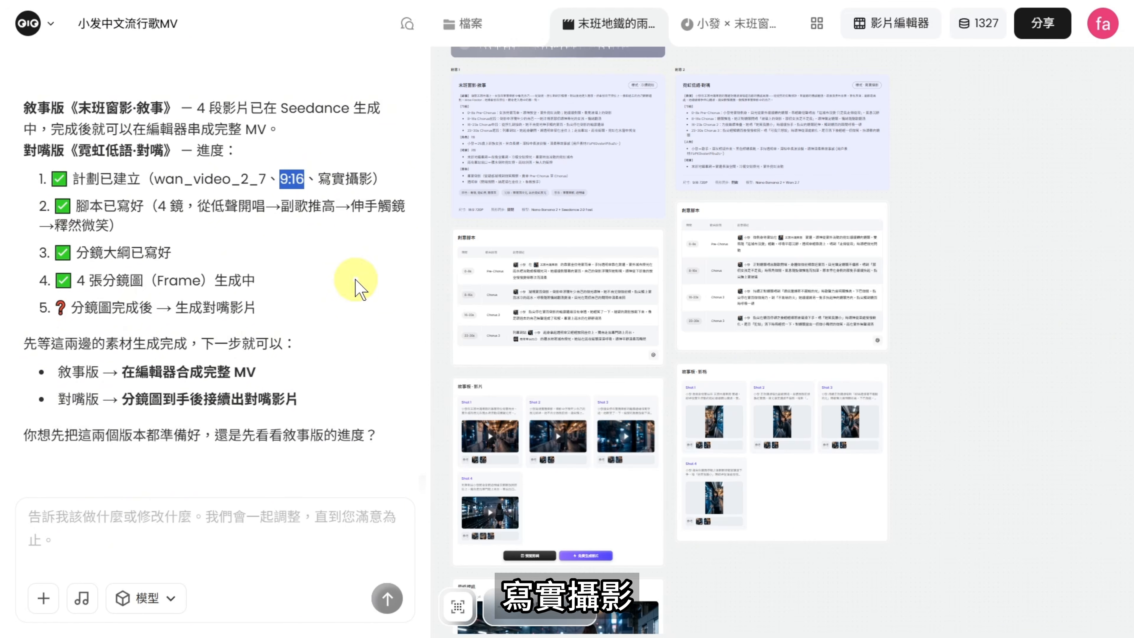
scroll(355, 280, down, 1)
click(580, 615)
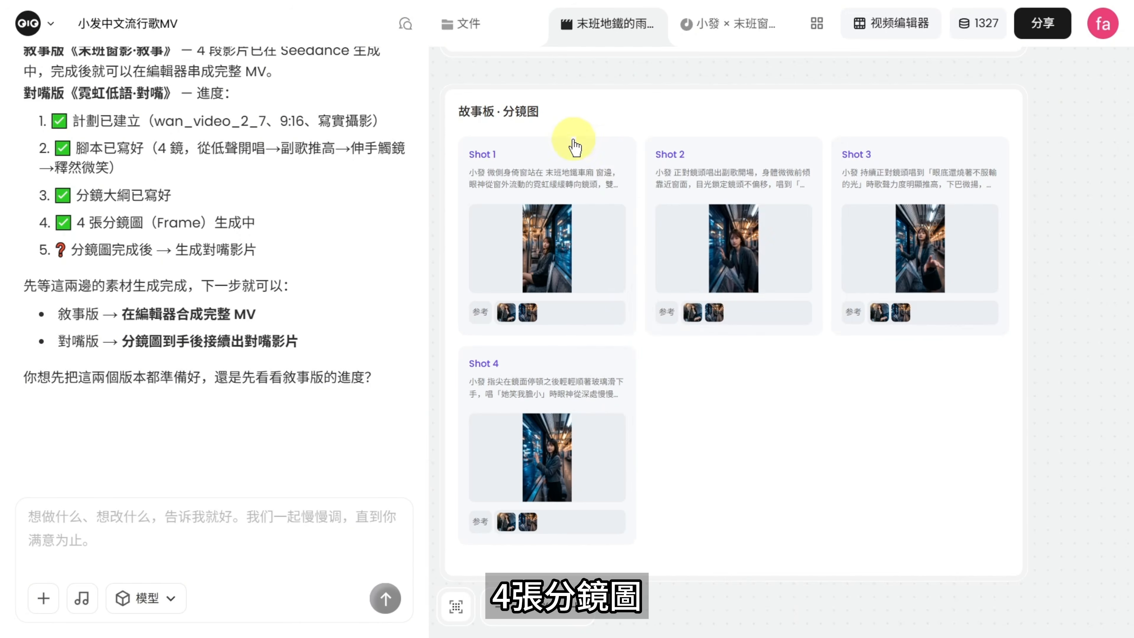
mouse_move(579, 176)
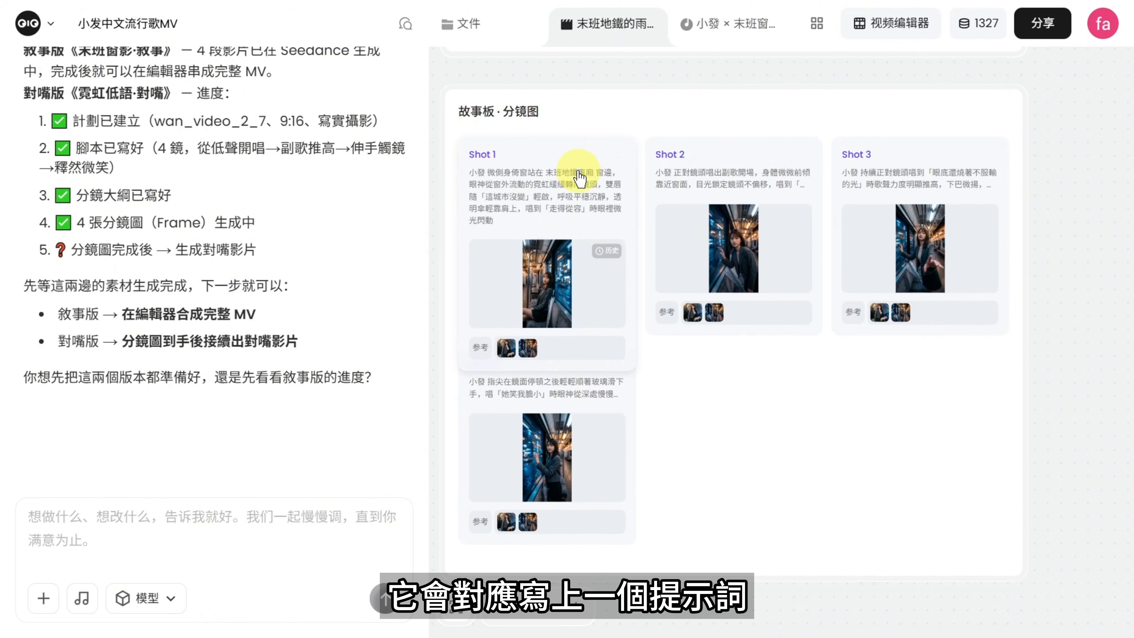
click(551, 252)
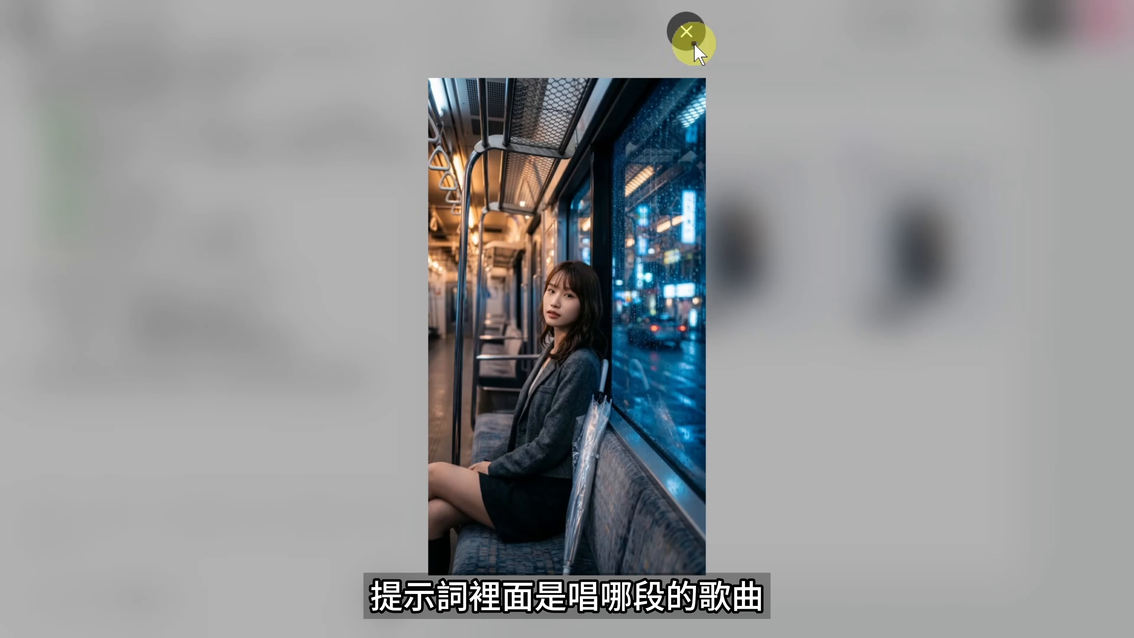
click(686, 32)
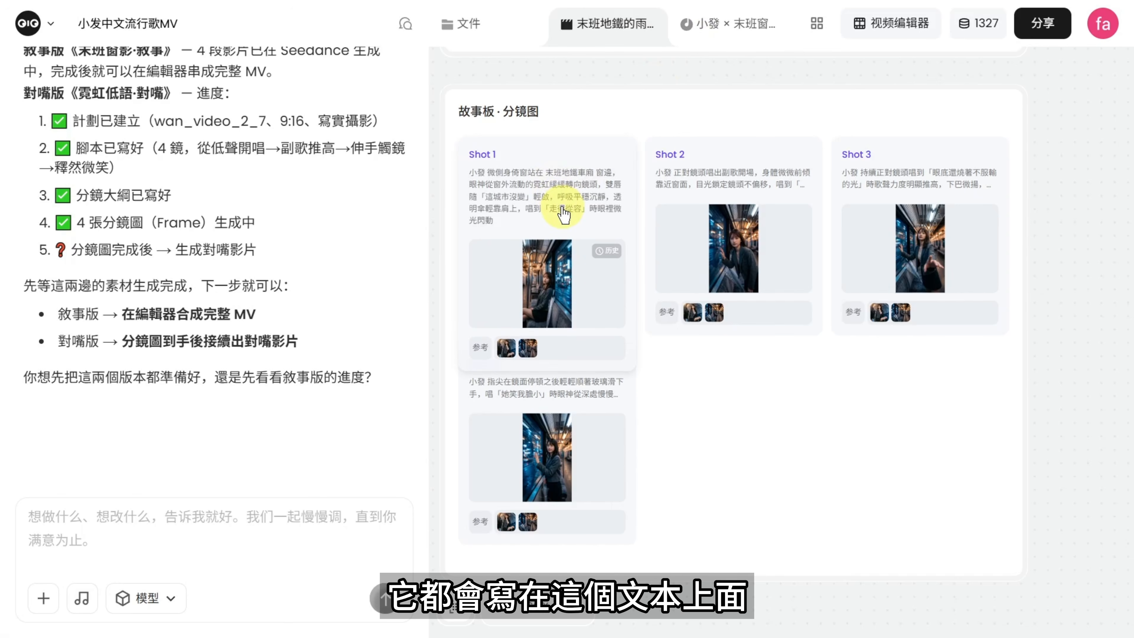
Step: Ask the agent to change the 對嘴版MV scene to 天台 and give 小發 a more dazzling, star-like MV heroine outfit instead of everyday wear
click(228, 543)
text(我想把對嘴版MV的場景換成天台，另外小發的穿搭要做得更亮眼、更有明星感，讓觀眾一眼就覺得這是 MV 女主角，不是一般日常穿搭。)
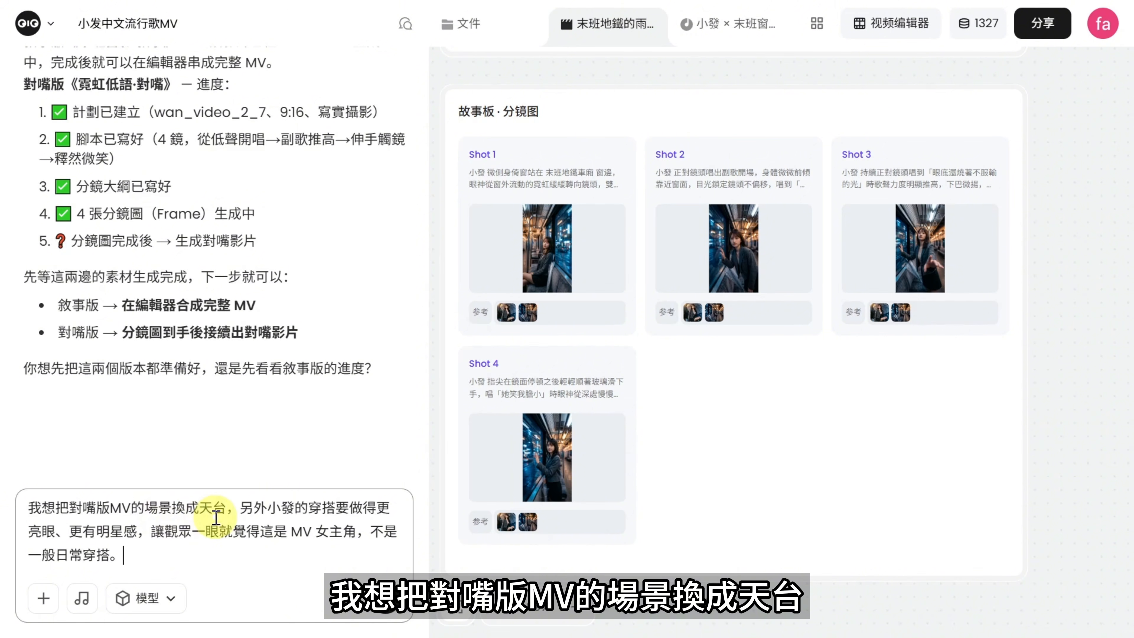
click(387, 597)
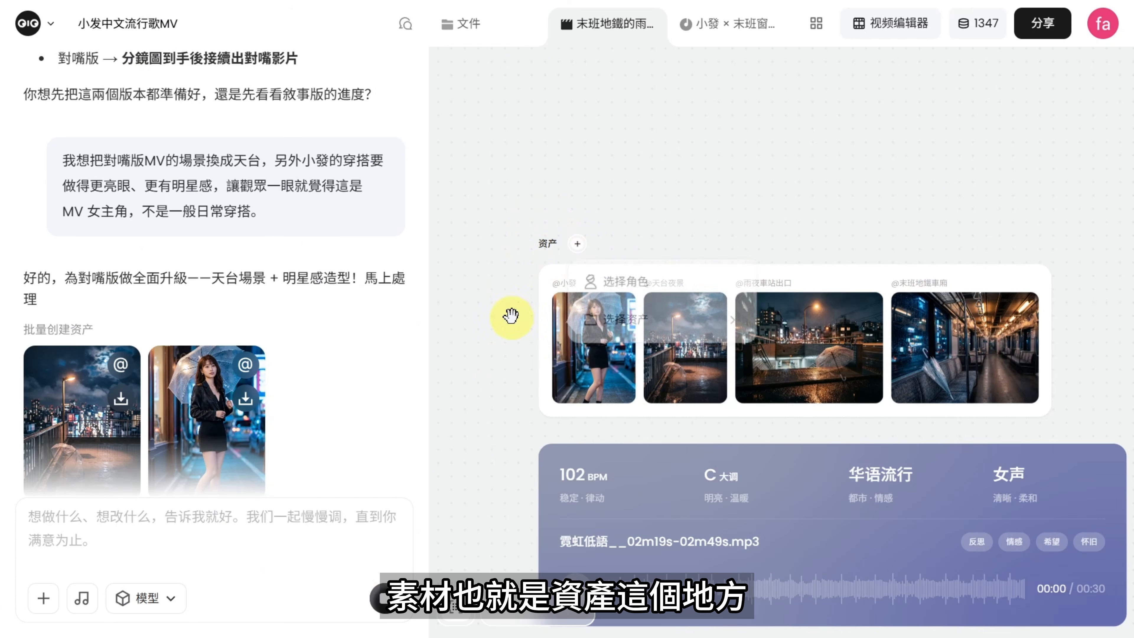
Step: Enlarge the new 小發 character image and the 天台夜景 scene image among the assets
click(586, 348)
click(712, 350)
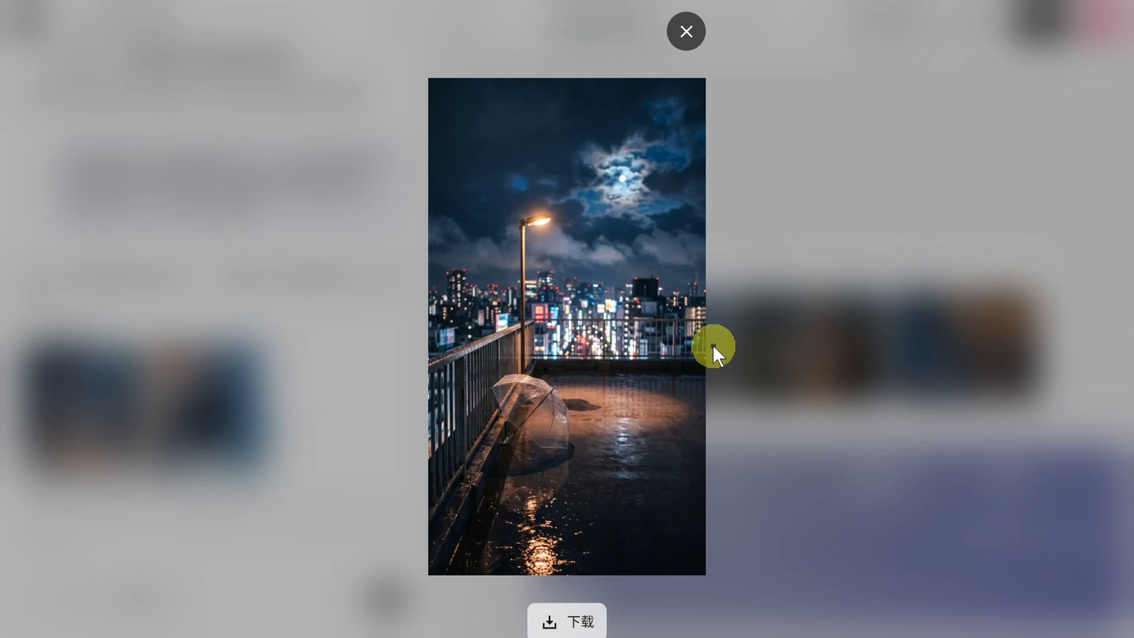
click(853, 196)
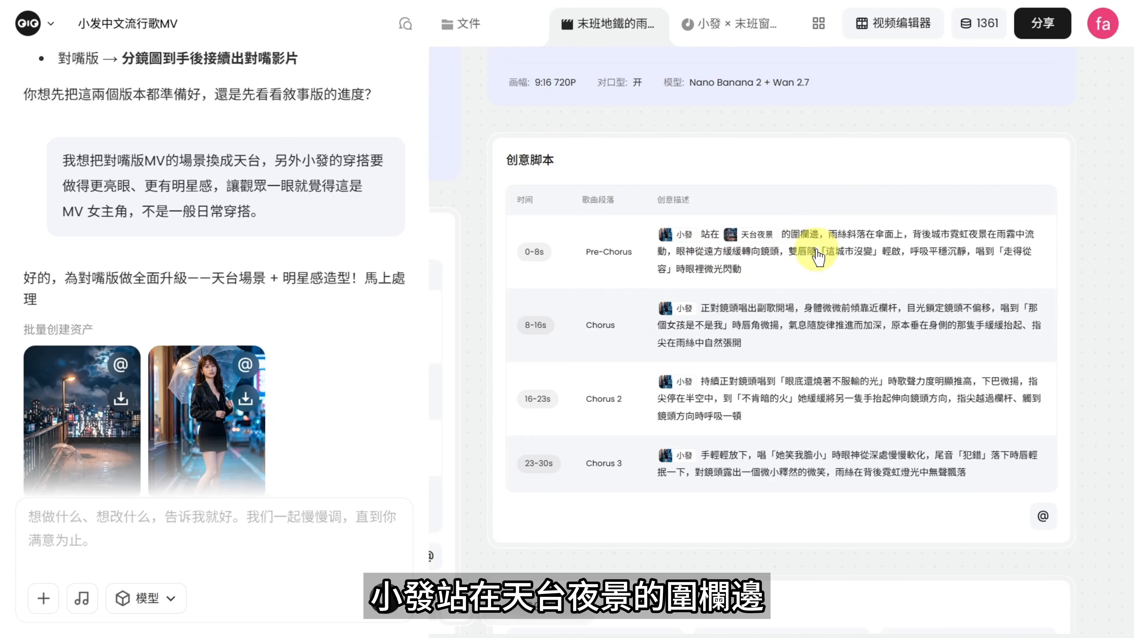
Step: Go through the updated lip-sync script's lyric cues, the storyboard frames and the agent's regeneration log
drag(875, 252, 818, 252)
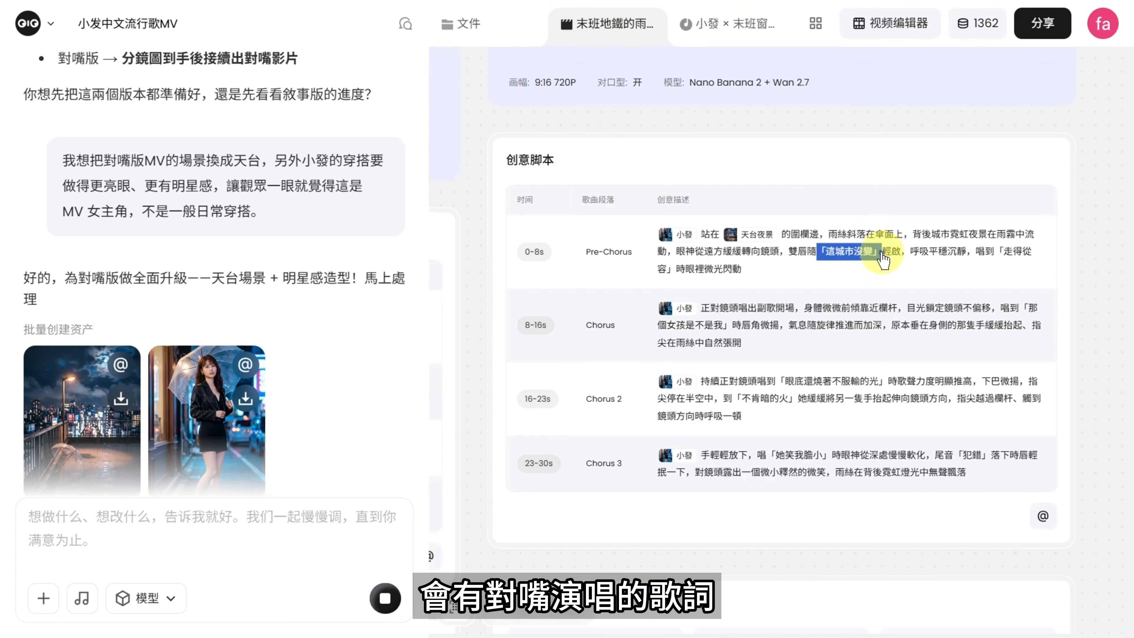
drag(998, 254, 1010, 282)
scroll(1010, 282, down, 11)
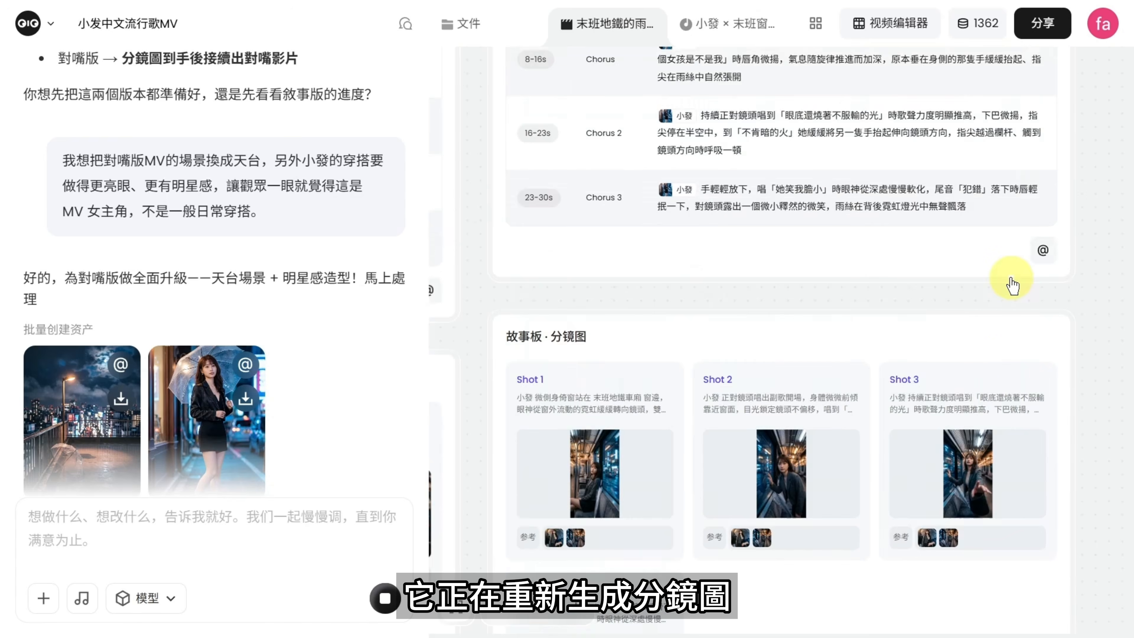
scroll(356, 426, down, 10)
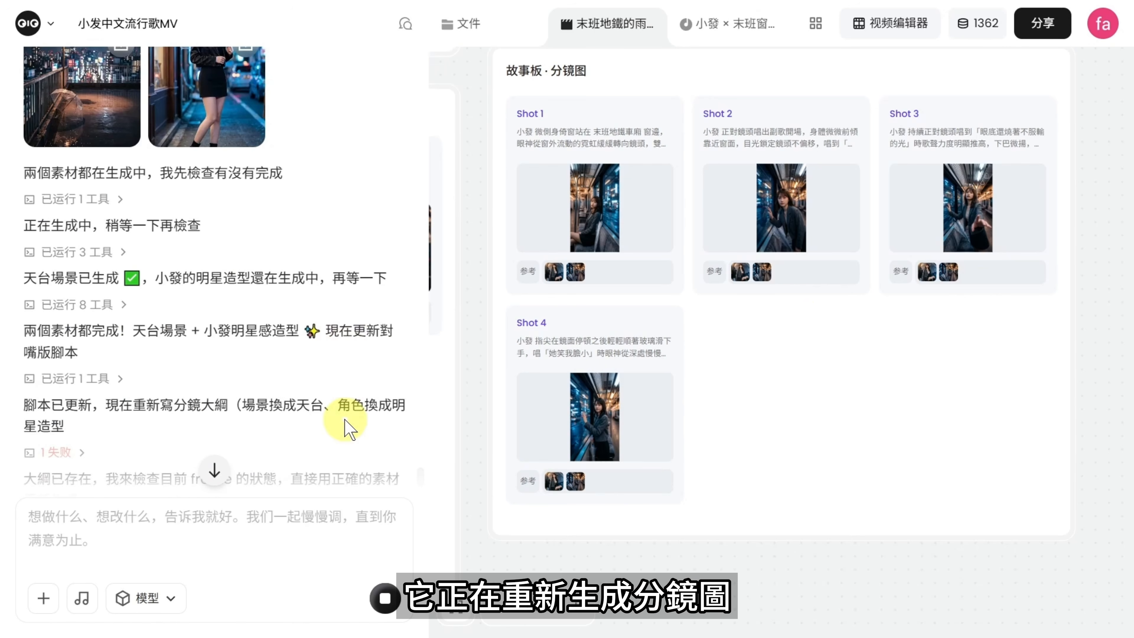
scroll(348, 425, down, 4)
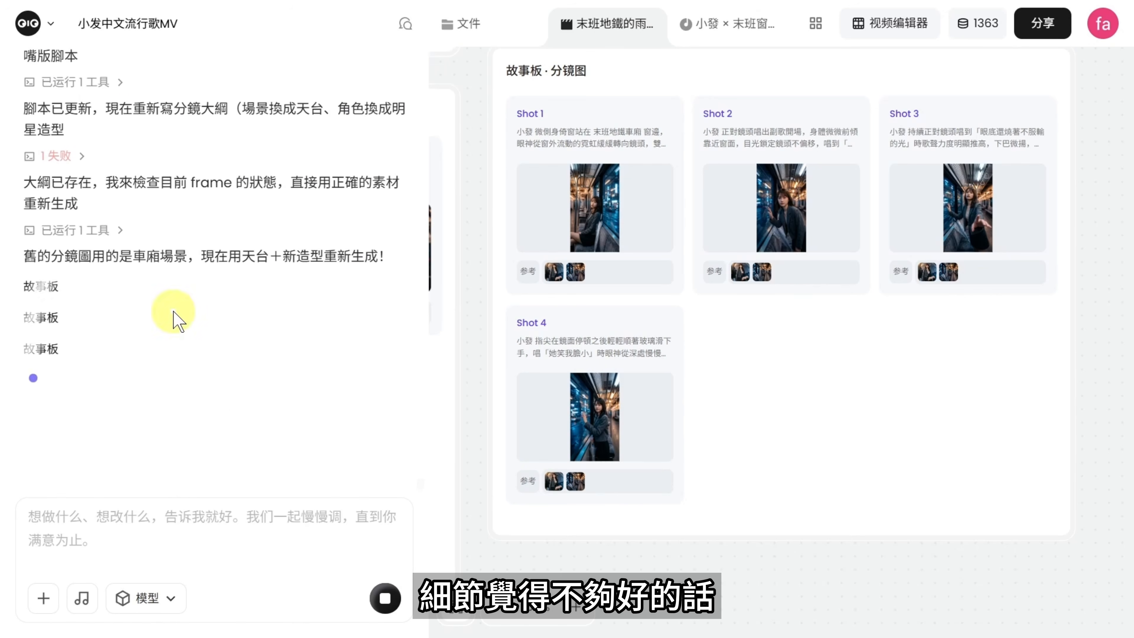
scroll(625, 156, up, 15)
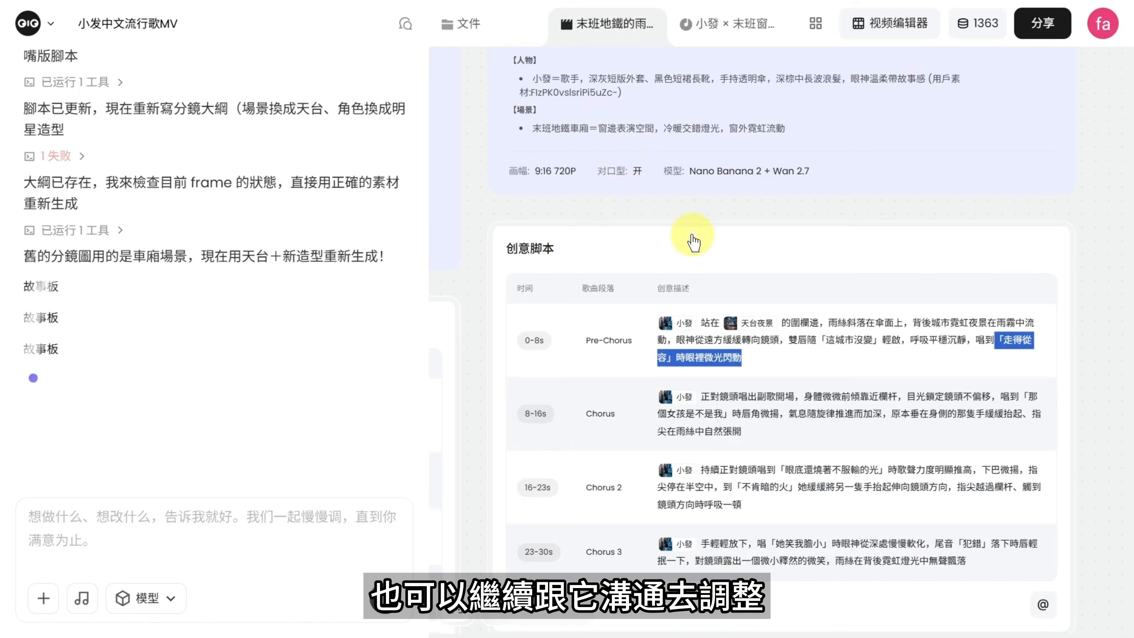
drag(688, 233, 1074, 203)
scroll(721, 494, up, 5)
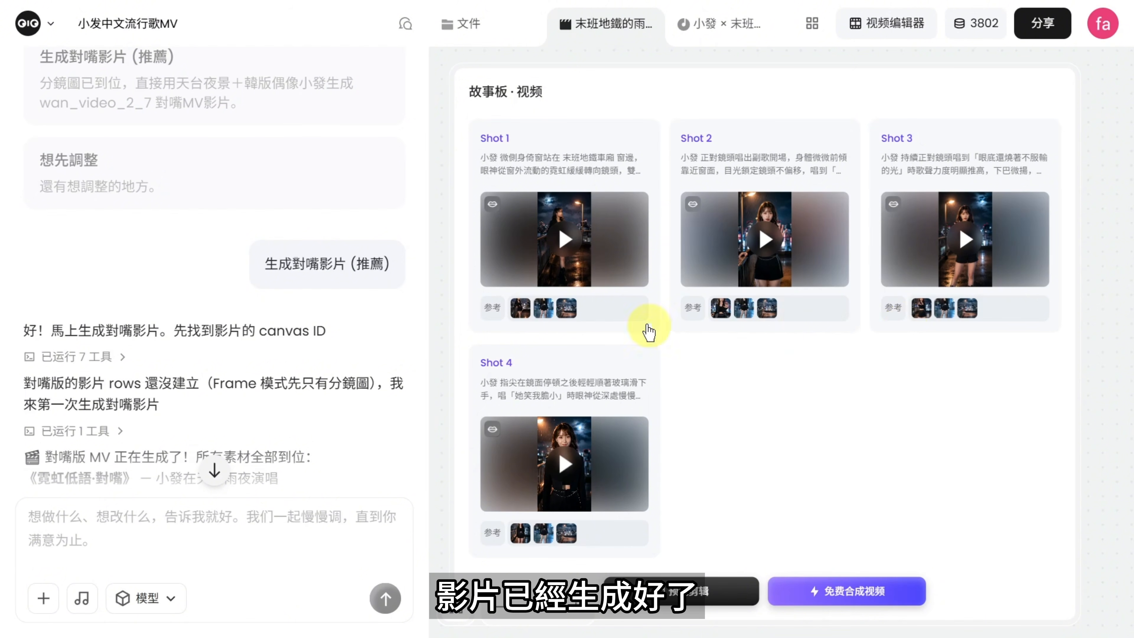
Step: Open Shot 1's lip-sync clip for editing and play the composited 霓虹低語·對嘴 video
mouse_move(589, 246)
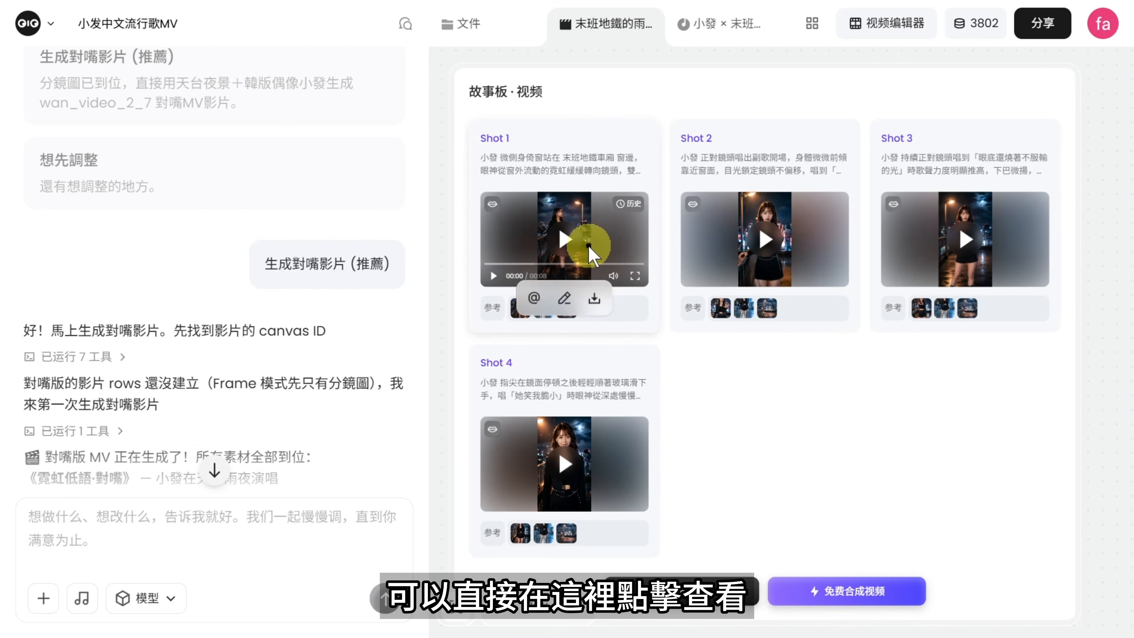
click(565, 300)
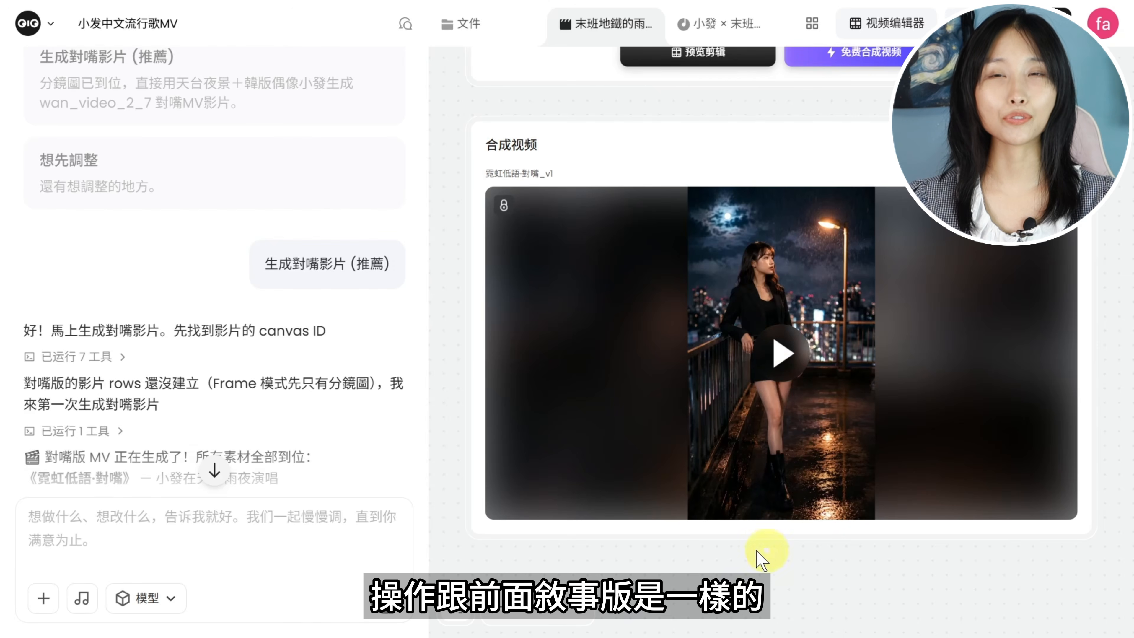
click(530, 520)
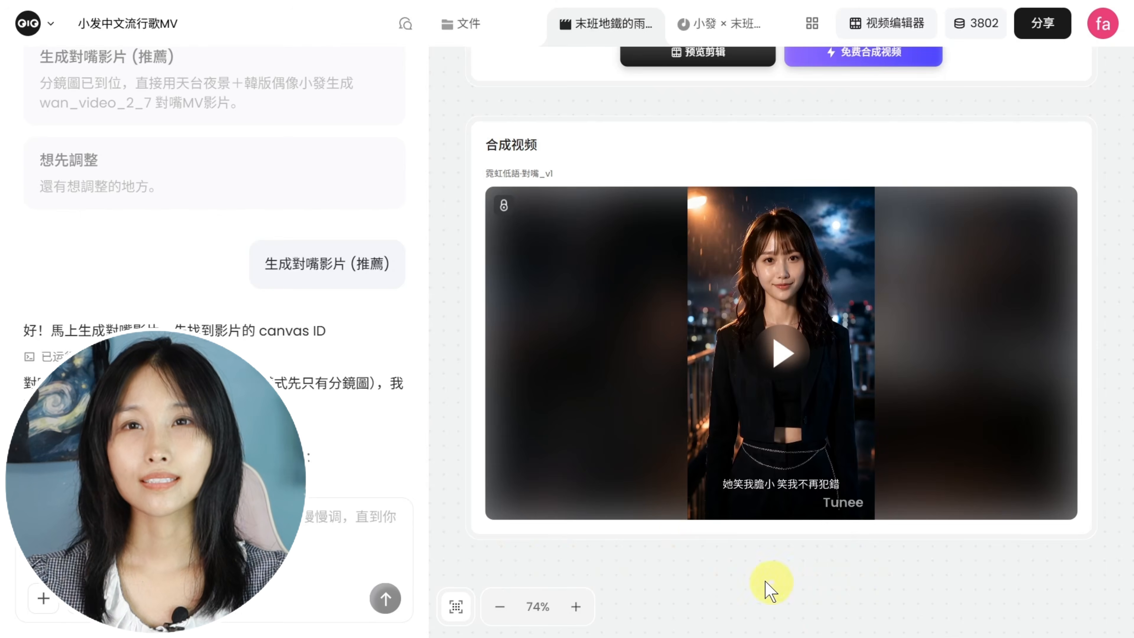
Step: Look over the whole project canvas, covering the assets, music clip, creative scripts, storyboards and composited videos of both MVs
click(457, 610)
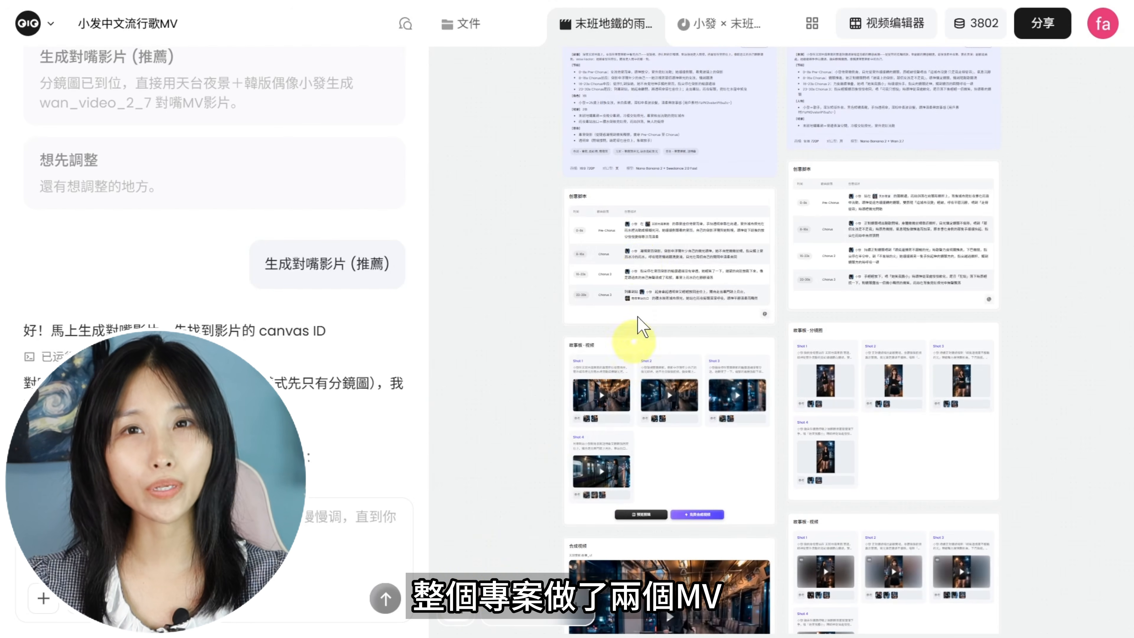
scroll(910, 484, up, 6)
scroll(910, 487, up, 2)
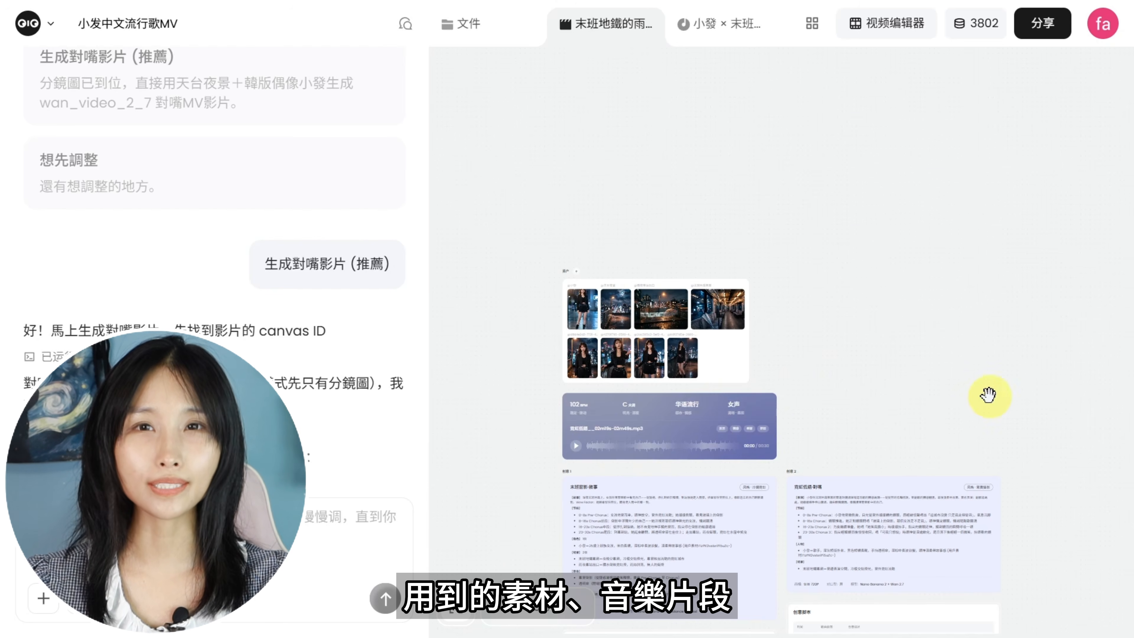
scroll(987, 395, down, 8)
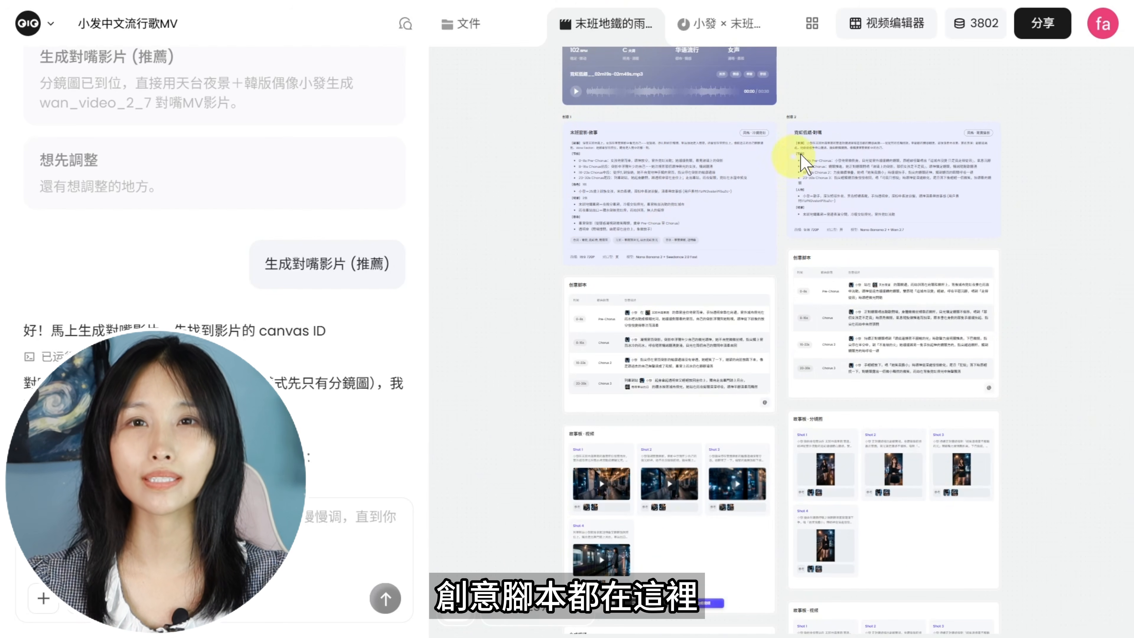
scroll(720, 398, down, 8)
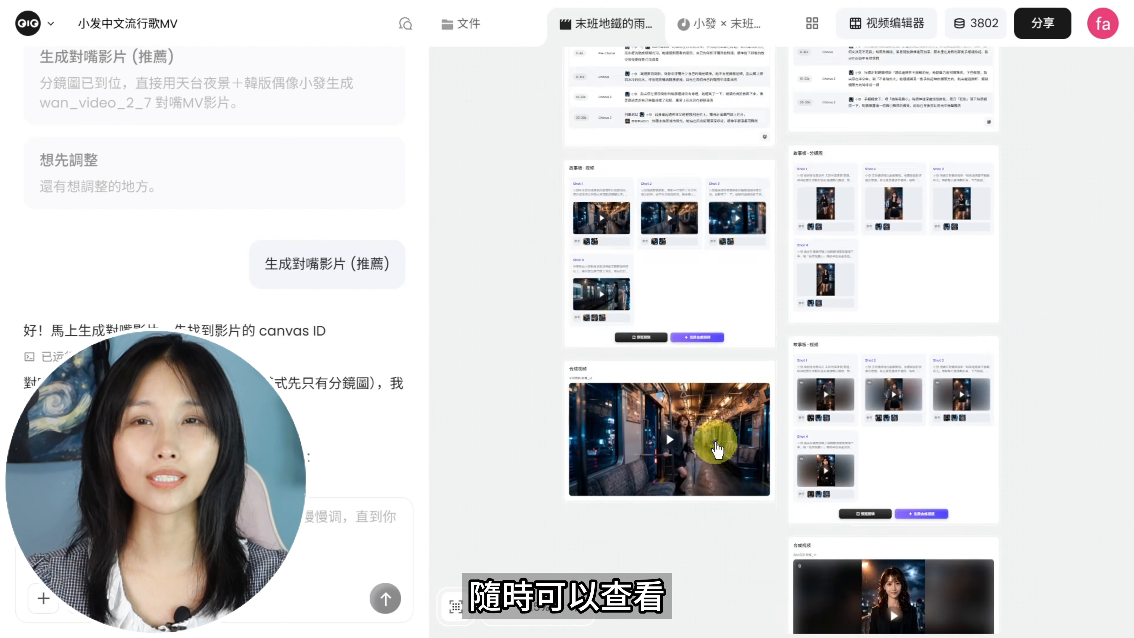